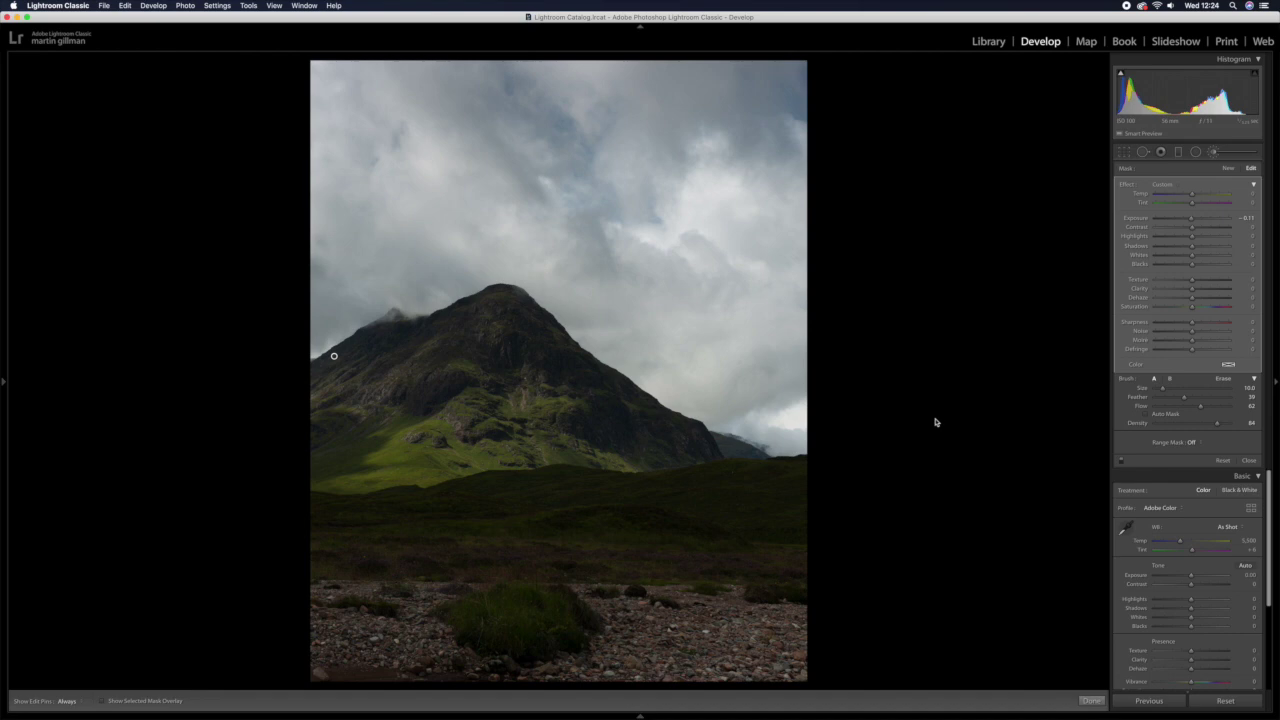
- Close the Adjustment Brush to return to the Basic panel, with tone and presence still at zero
{"action": "left_click", "coordinate": [1248, 461]}
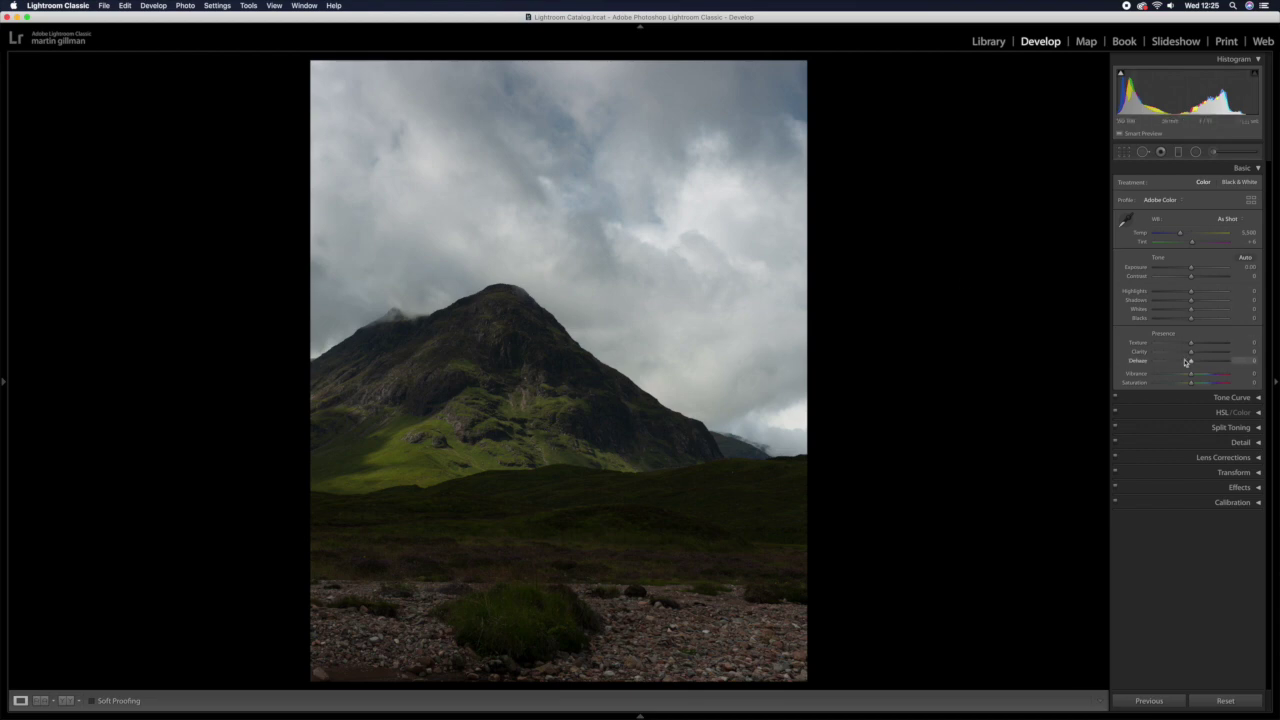
{"action": "mouse_move", "coordinate": [1191, 384]}
{"action": "left_mouse_down"}
{"action": "mouse_move", "coordinate": [1148, 391]}
{"action": "mouse_move", "coordinate": [1182, 385]}
{"action": "left_mouse_up"}
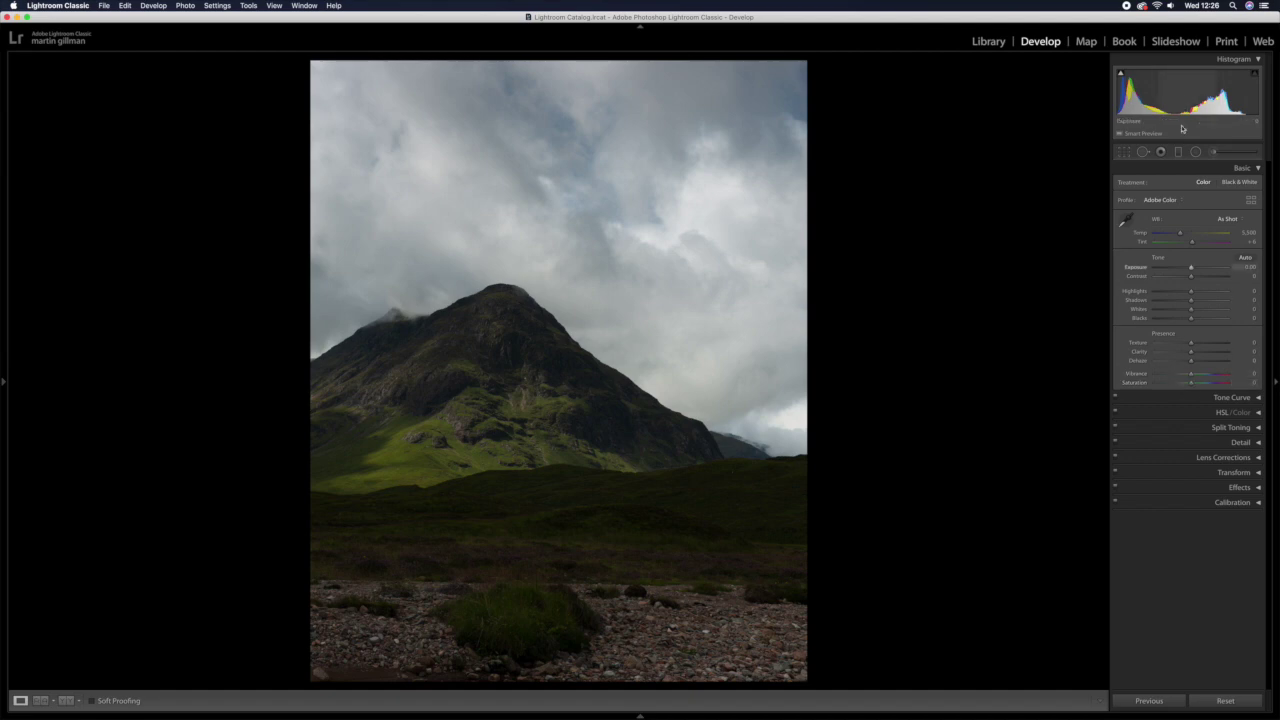
- Show the left presets panel with Landscapes and Portrait collapsed, leaving the two R - BW Strong presets
{"action": "left_click", "coordinate": [5, 380]}
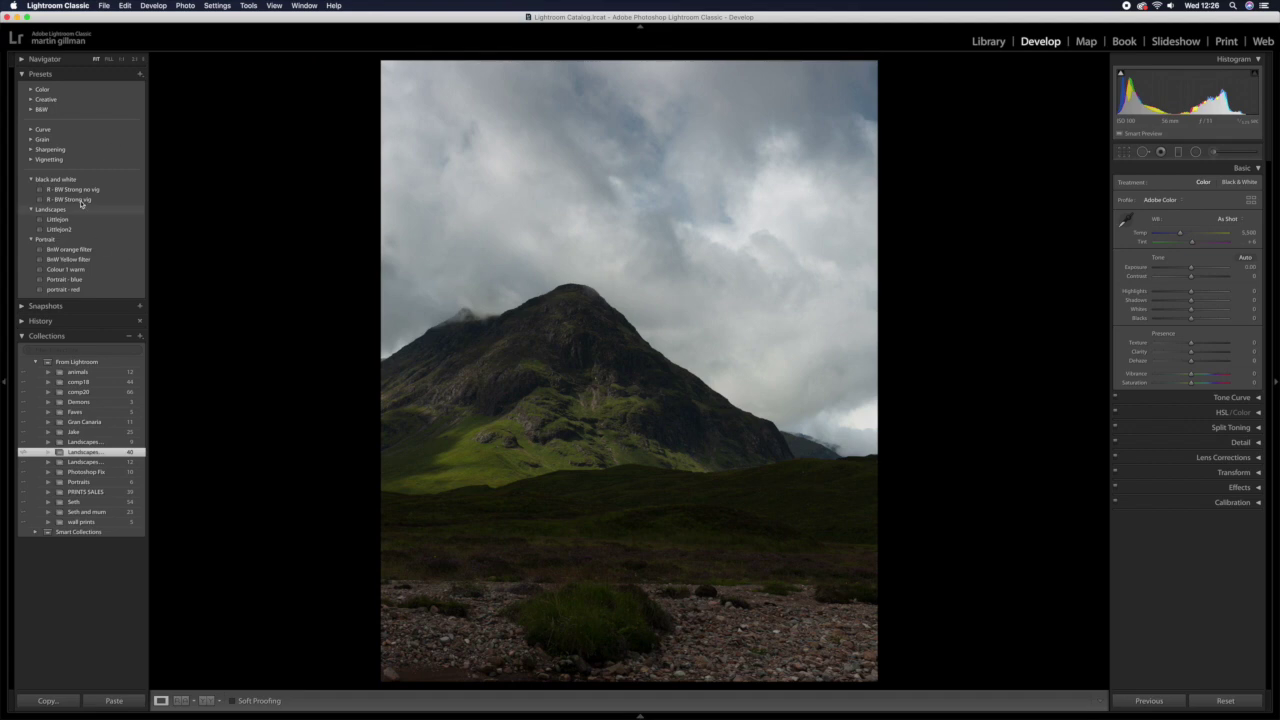
{"action": "left_click", "coordinate": [32, 208]}
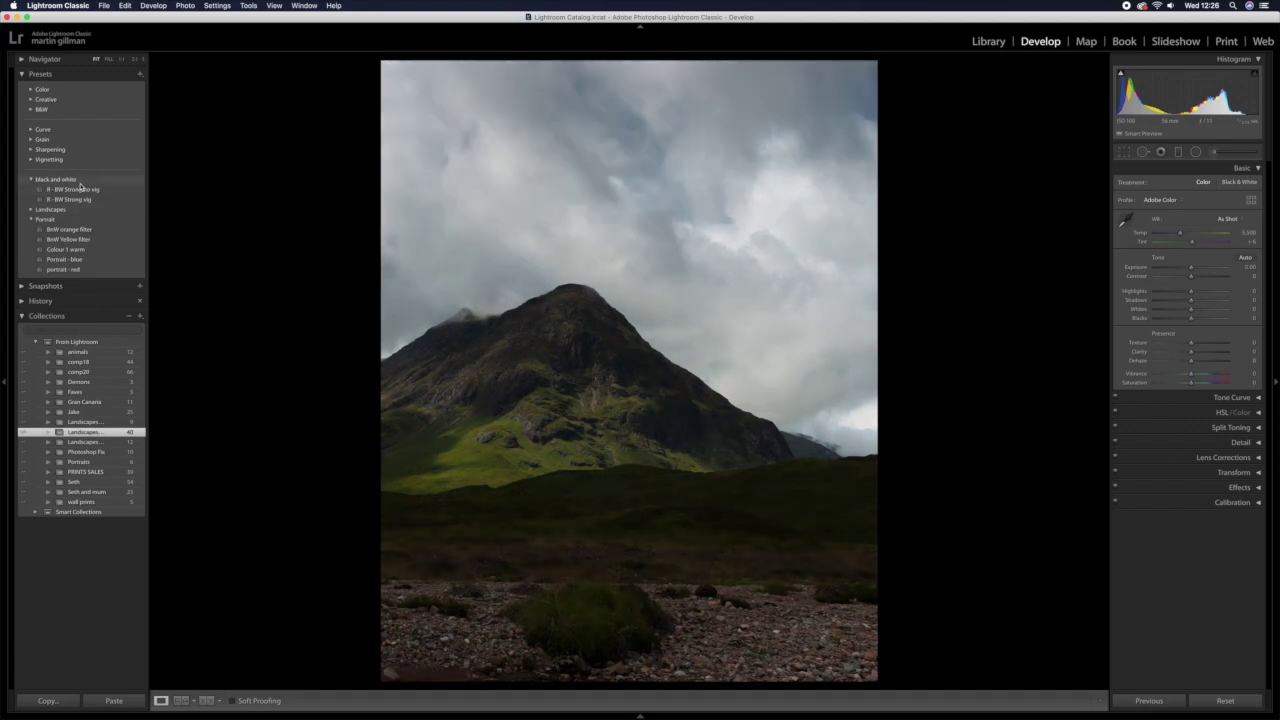
{"action": "left_click", "coordinate": [31, 220]}
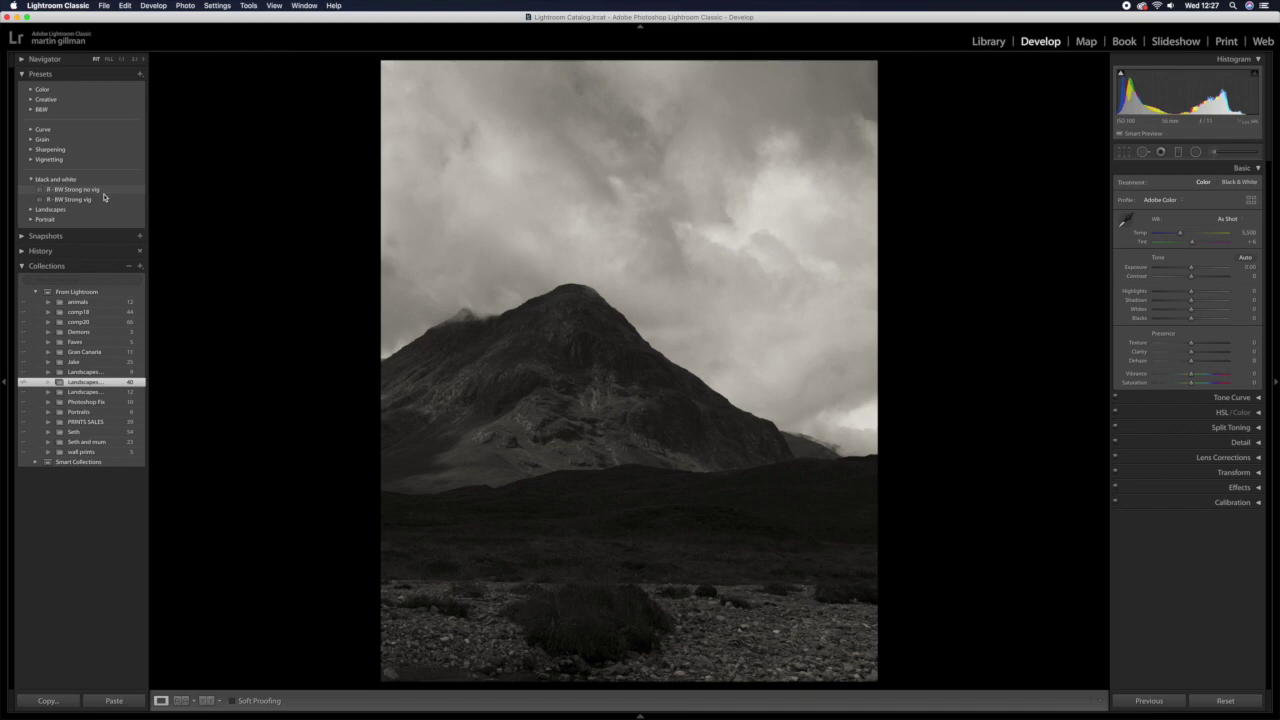
{"action": "right_click", "coordinate": [83, 193]}
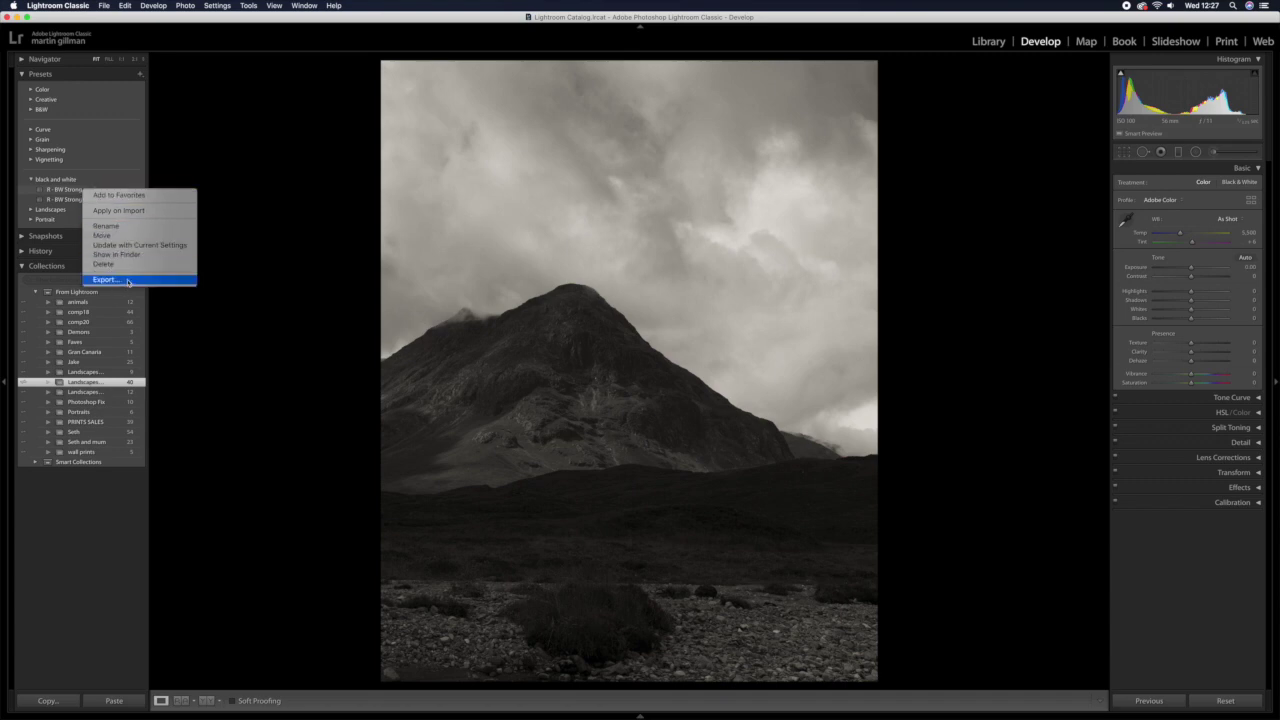
{"action": "left_click", "coordinate": [210, 158]}
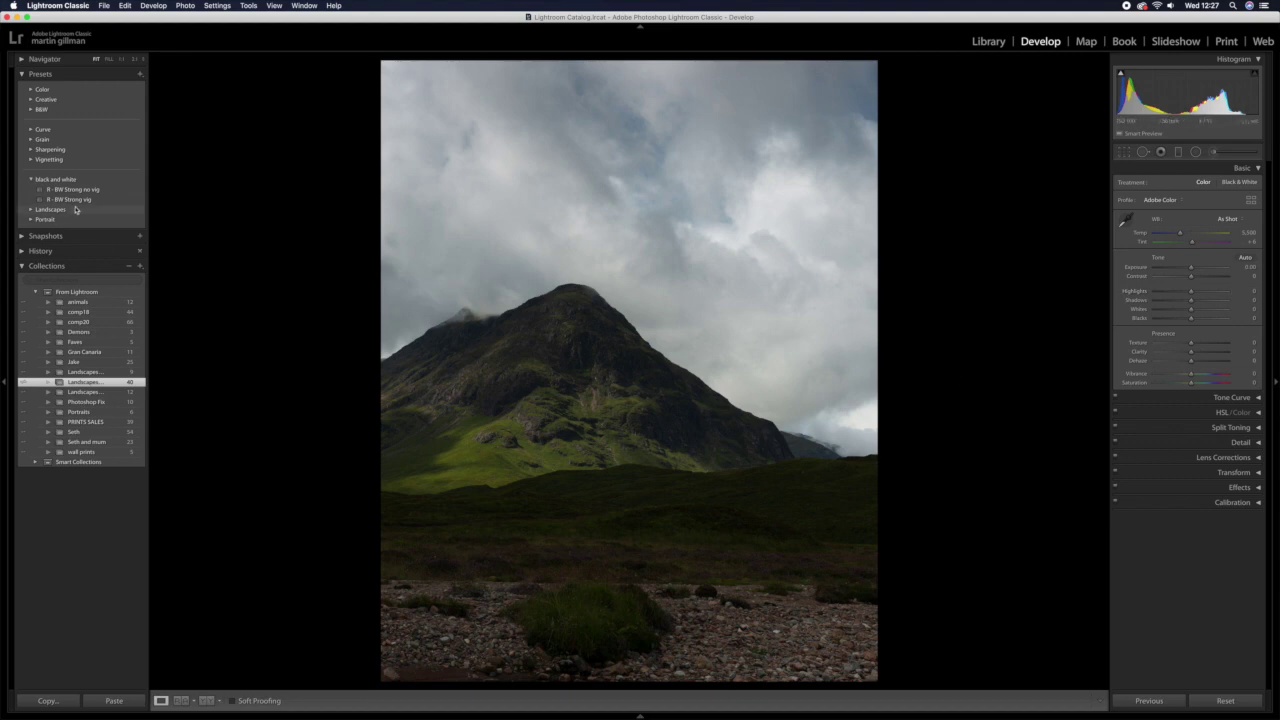
- Hide the left panel, convert the photo to Black & White (Adobe Monochrome) and expand the B&W mix
{"action": "left_click", "coordinate": [24, 268]}
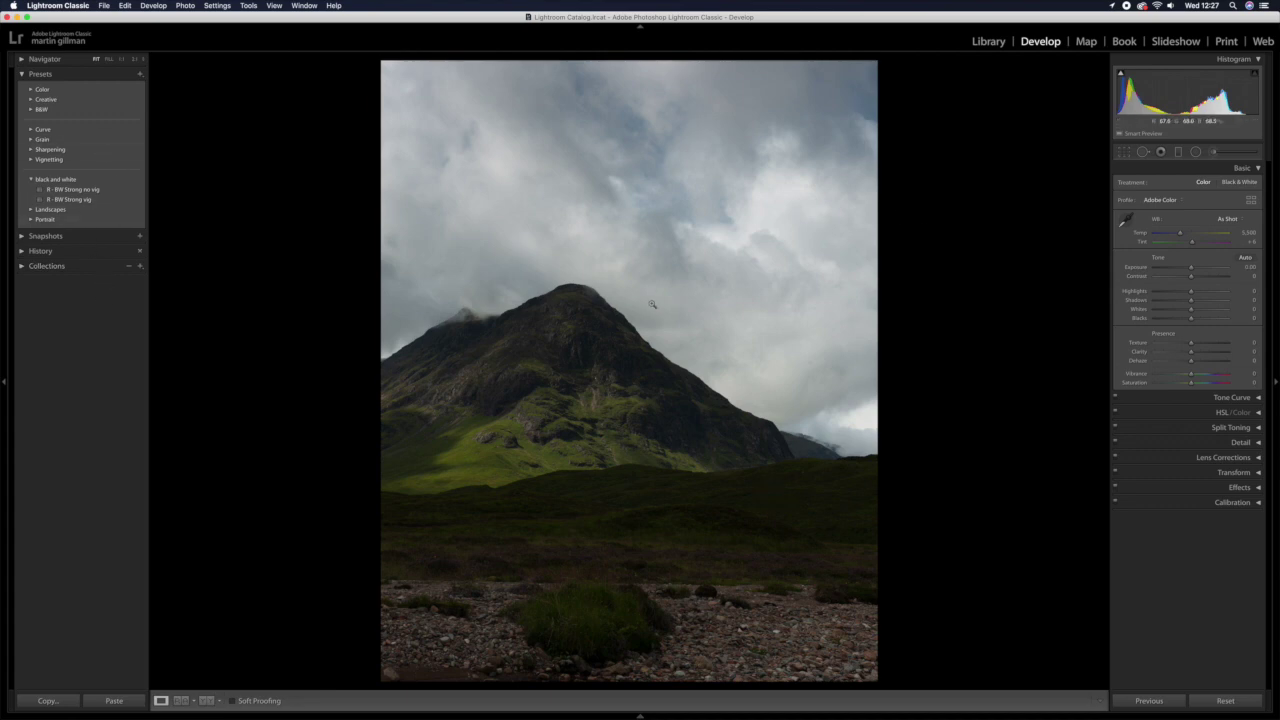
{"action": "left_click", "coordinate": [5, 382]}
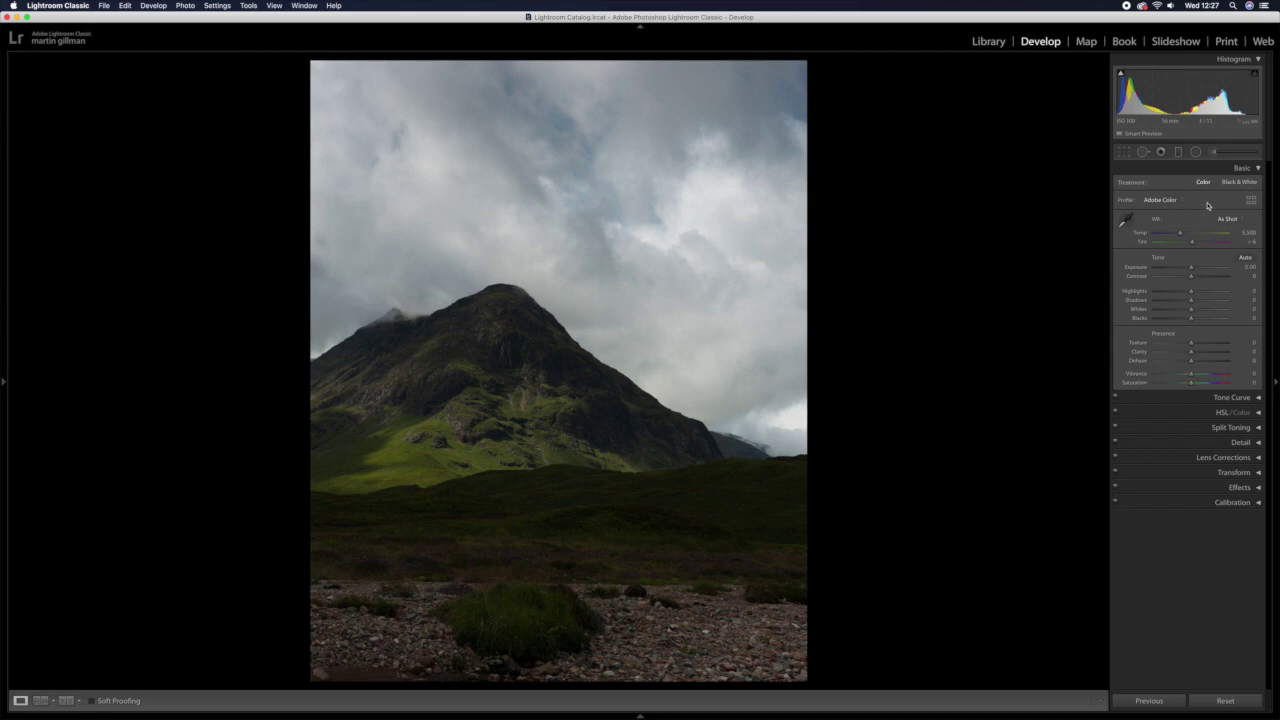
{"action": "left_click", "coordinate": [1240, 183]}
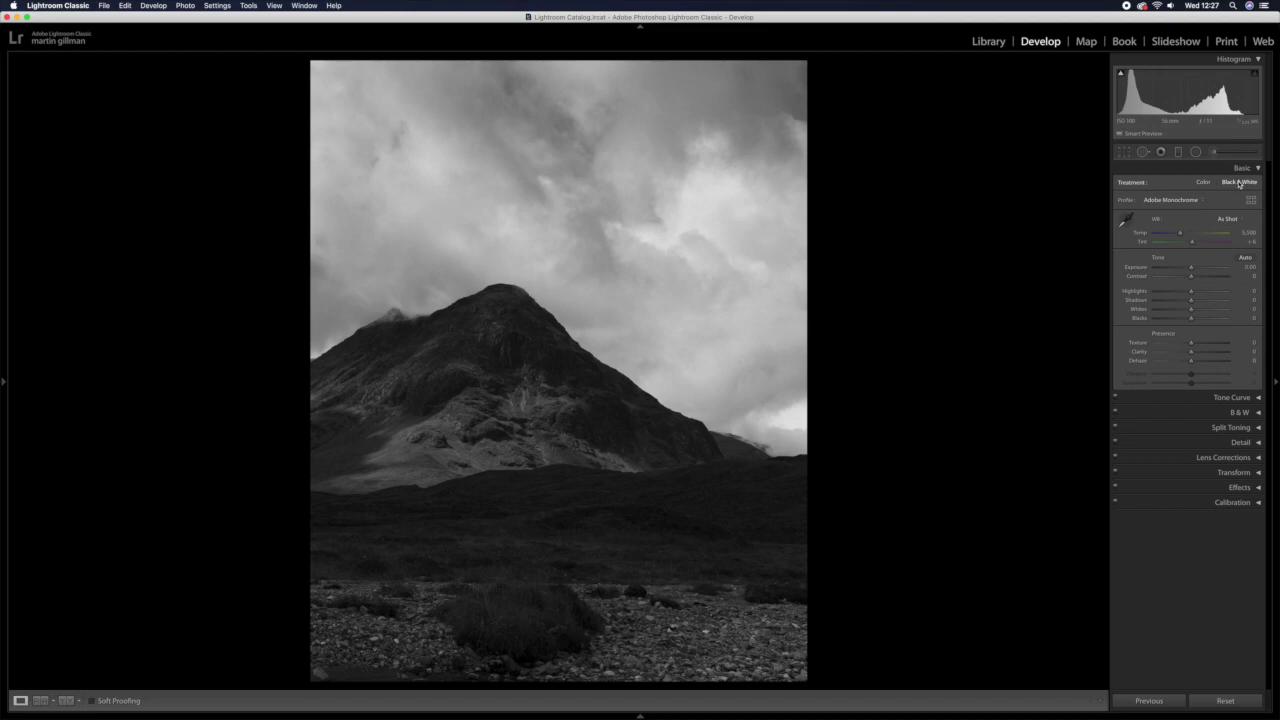
{"action": "left_click", "coordinate": [1205, 170]}
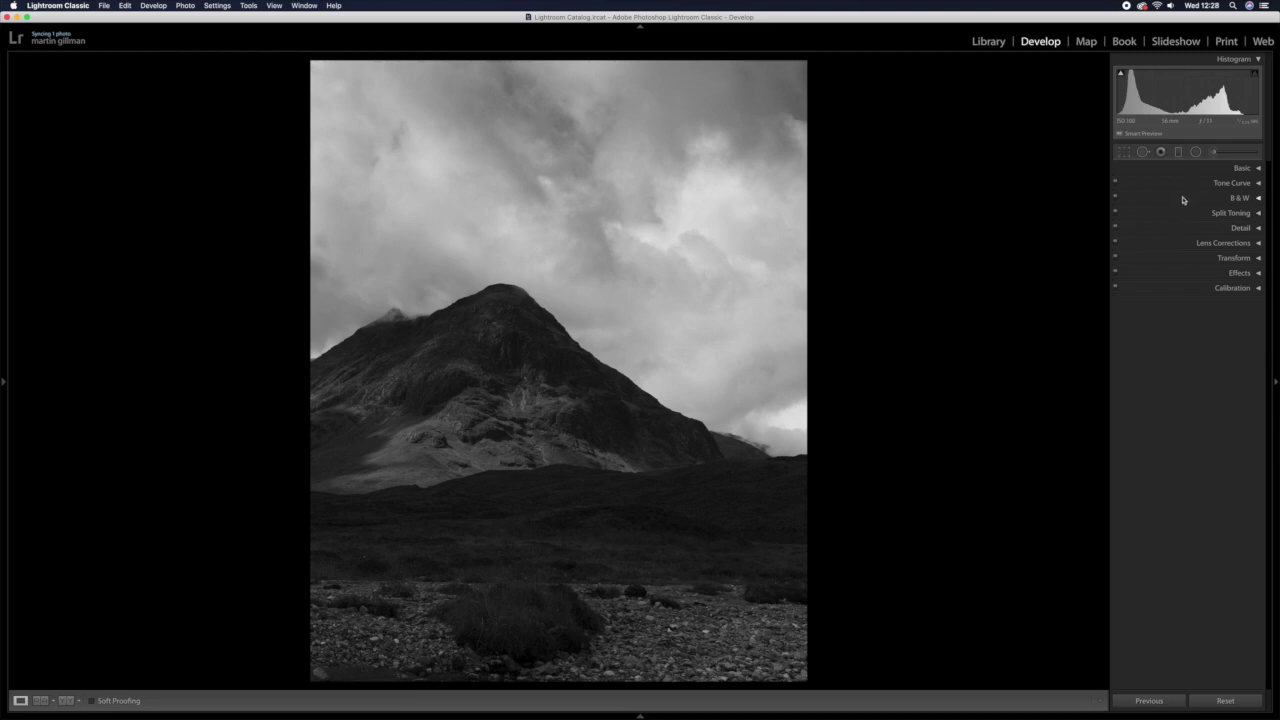
{"action": "left_click", "coordinate": [1207, 197]}
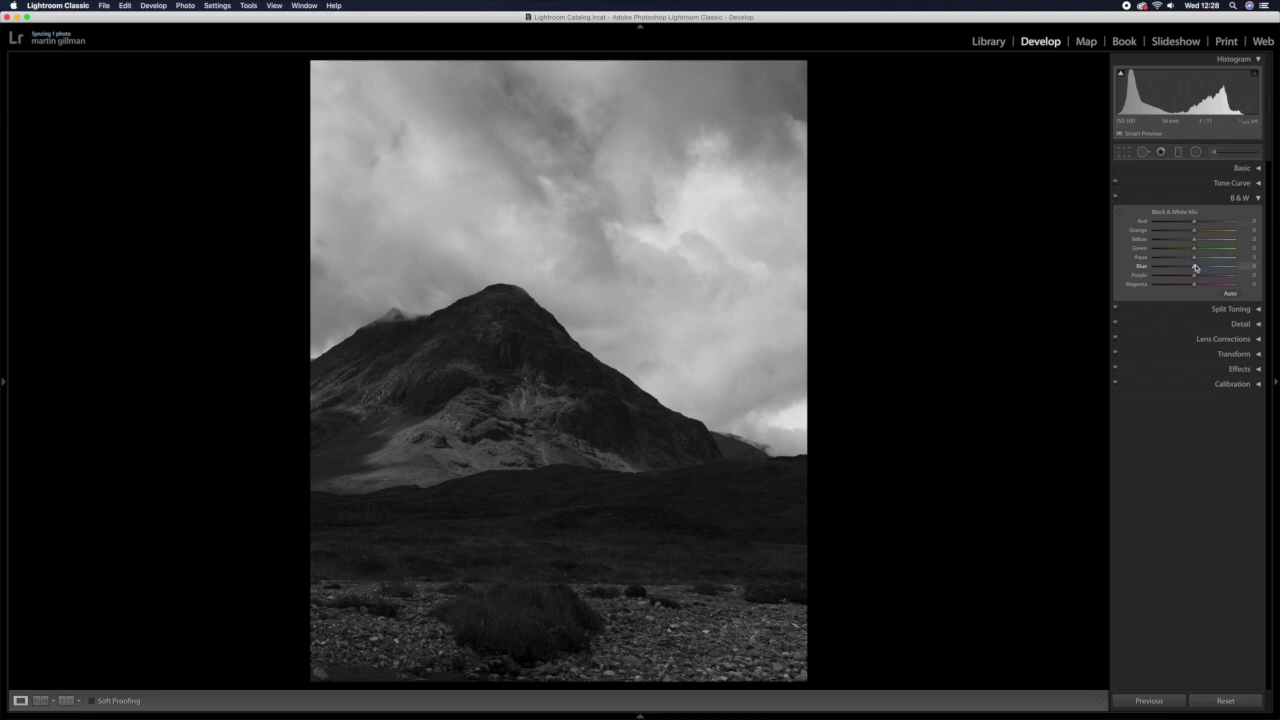
- Hand-tune the B&W mix: Green brighter, Blue reset to 0, Yellow about +23, Orange about -9
{"action": "left_click_drag", "start_coordinate": [1194, 249], "coordinate": [1163, 280]}
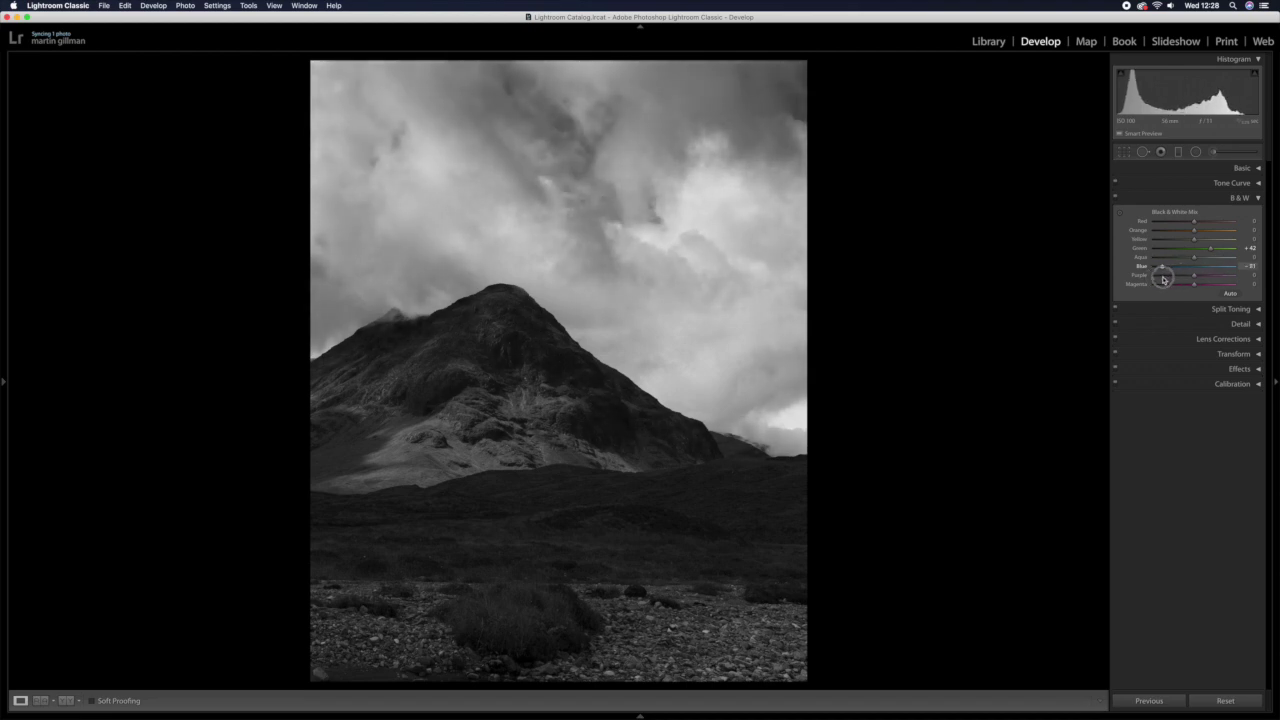
{"action": "double_click", "coordinate": [1162, 272]}
{"action": "mouse_move", "coordinate": [1195, 239]}
{"action": "left_mouse_down"}
{"action": "mouse_move", "coordinate": [1207, 244]}
{"action": "mouse_move", "coordinate": [1169, 229]}
{"action": "mouse_move", "coordinate": [1195, 233]}
{"action": "mouse_move", "coordinate": [1194, 220]}
{"action": "mouse_move", "coordinate": [1167, 225]}
{"action": "mouse_move", "coordinate": [1188, 221]}
{"action": "left_mouse_up"}
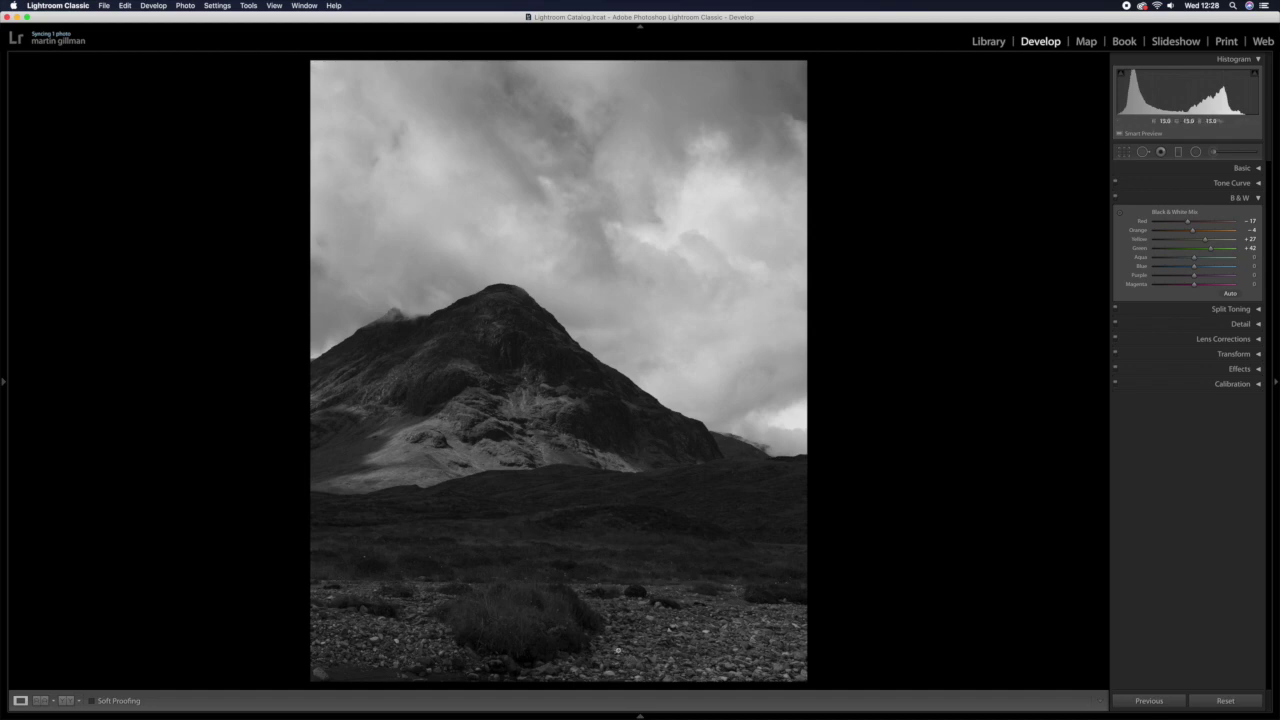
{"action": "left_click", "coordinate": [1193, 232]}
{"action": "mouse_move", "coordinate": [1202, 232]}
{"action": "left_mouse_down"}
{"action": "mouse_move", "coordinate": [1162, 232]}
{"action": "mouse_move", "coordinate": [1209, 229]}
{"action": "left_mouse_up"}
- Apply the Auto B&W mix, then raise Orange to +71 and brighten Yellow
{"action": "left_click", "coordinate": [1229, 294]}
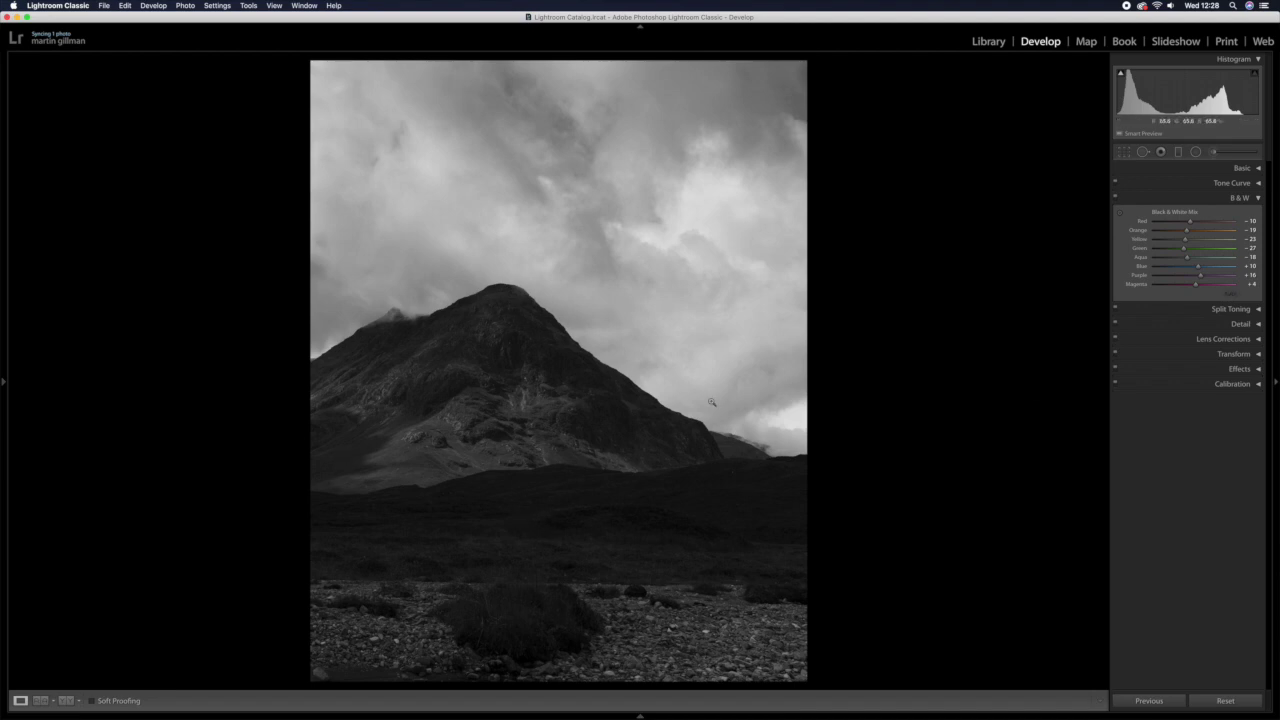
{"action": "left_click", "coordinate": [1226, 293]}
{"action": "left_click_drag", "start_coordinate": [1188, 231], "coordinate": [1206, 250]}
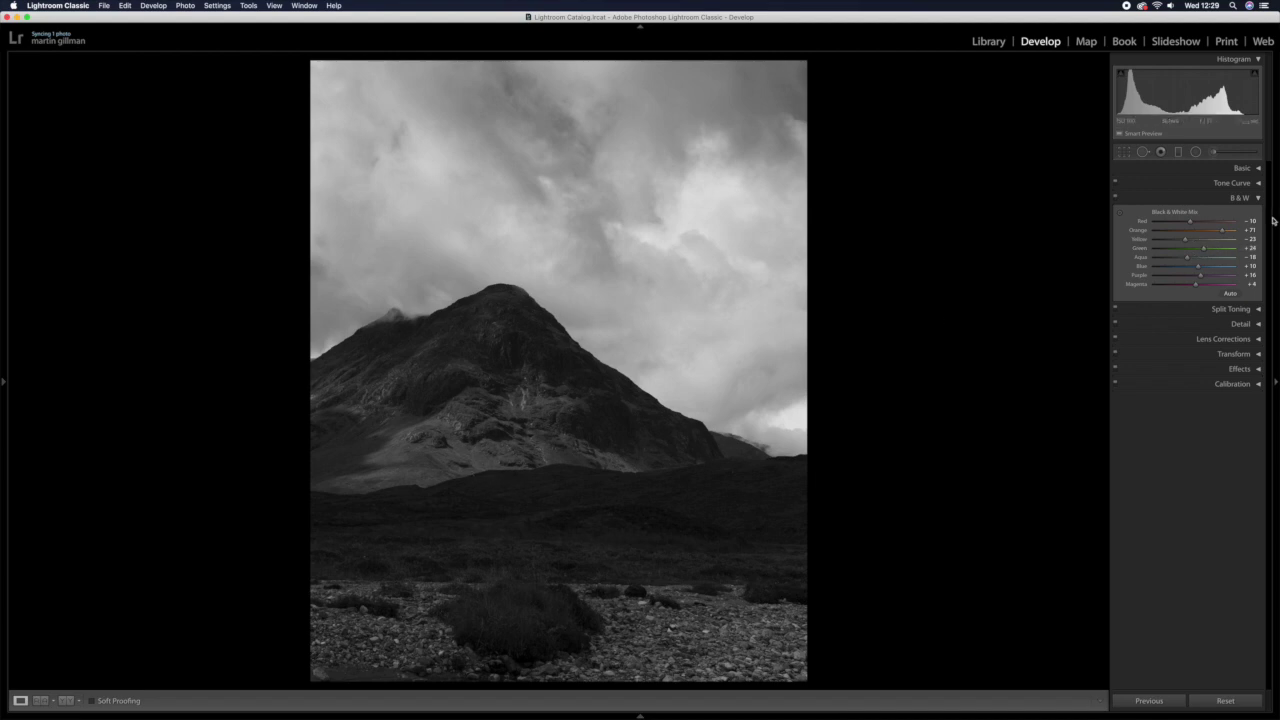
{"action": "left_click_drag", "start_coordinate": [1186, 240], "coordinate": [1203, 240]}
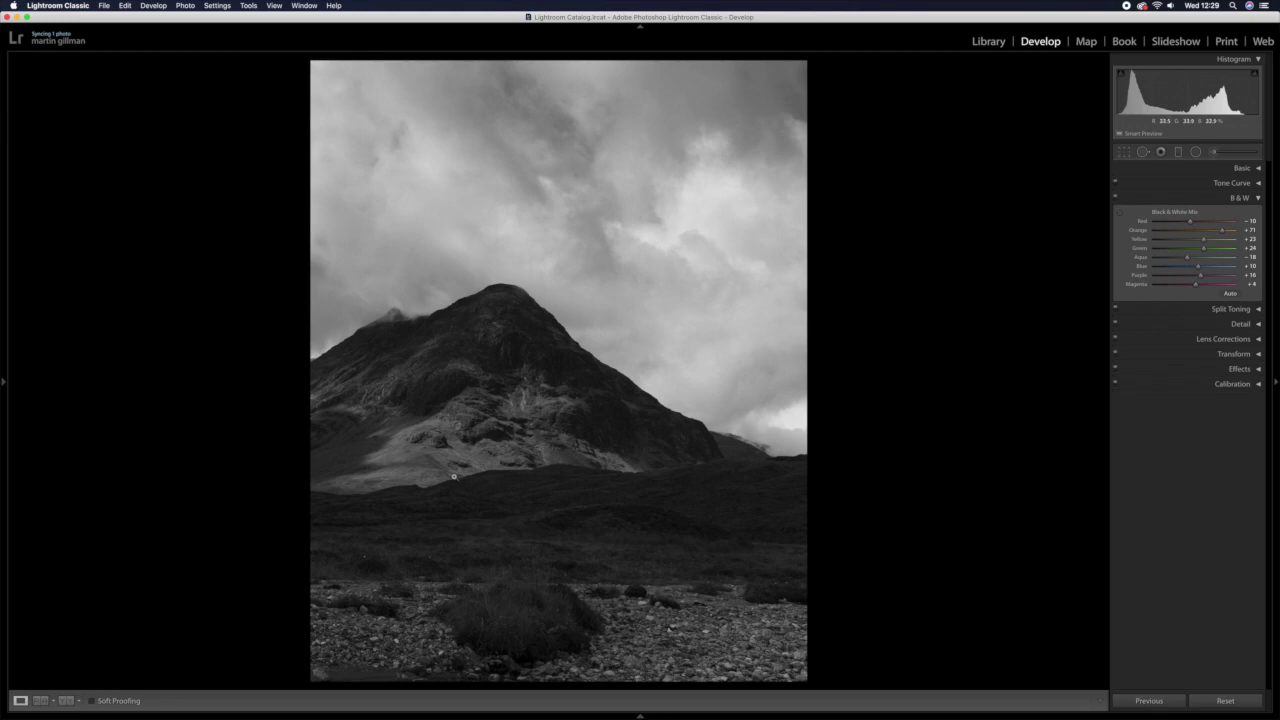
- Drag on the sky with the targeted mix tool to set Blue +39 and Aqua −21, then collapse B&W
{"action": "left_click", "coordinate": [1119, 212]}
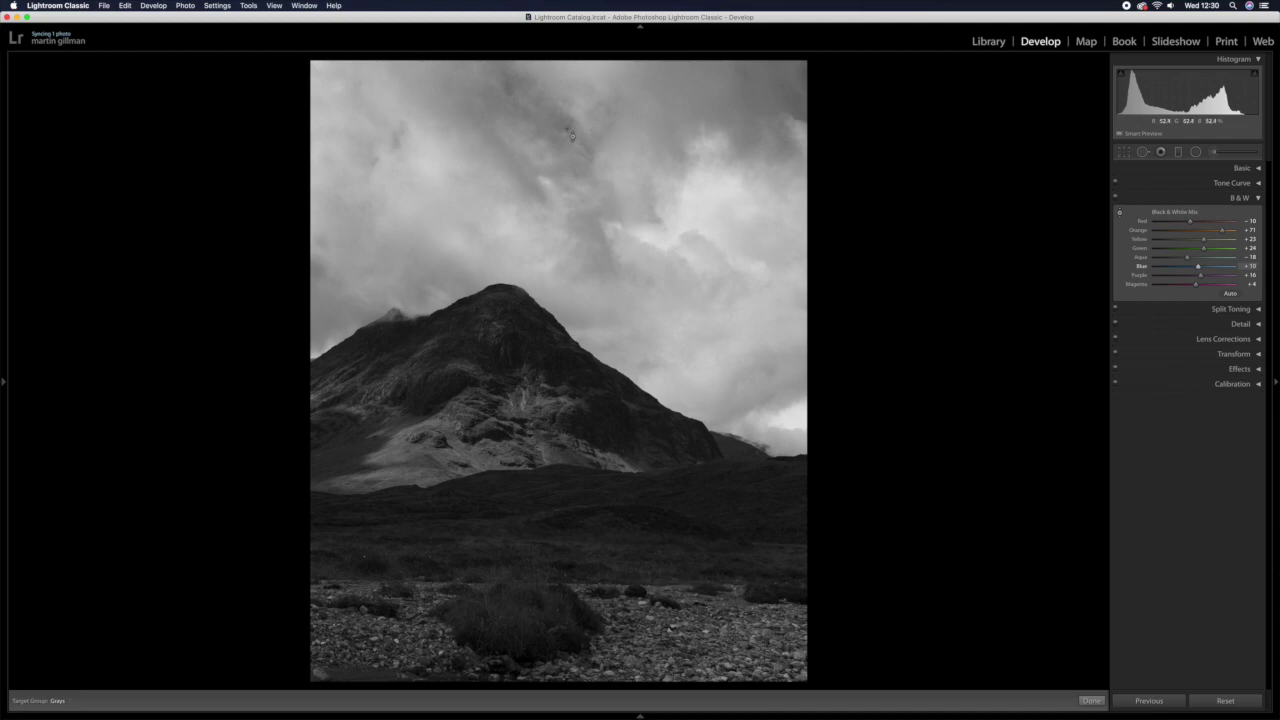
{"action": "left_click_drag", "start_coordinate": [590, 175], "coordinate": [590, 205]}
{"action": "left_click_drag", "start_coordinate": [560, 200], "coordinate": [560, 231]}
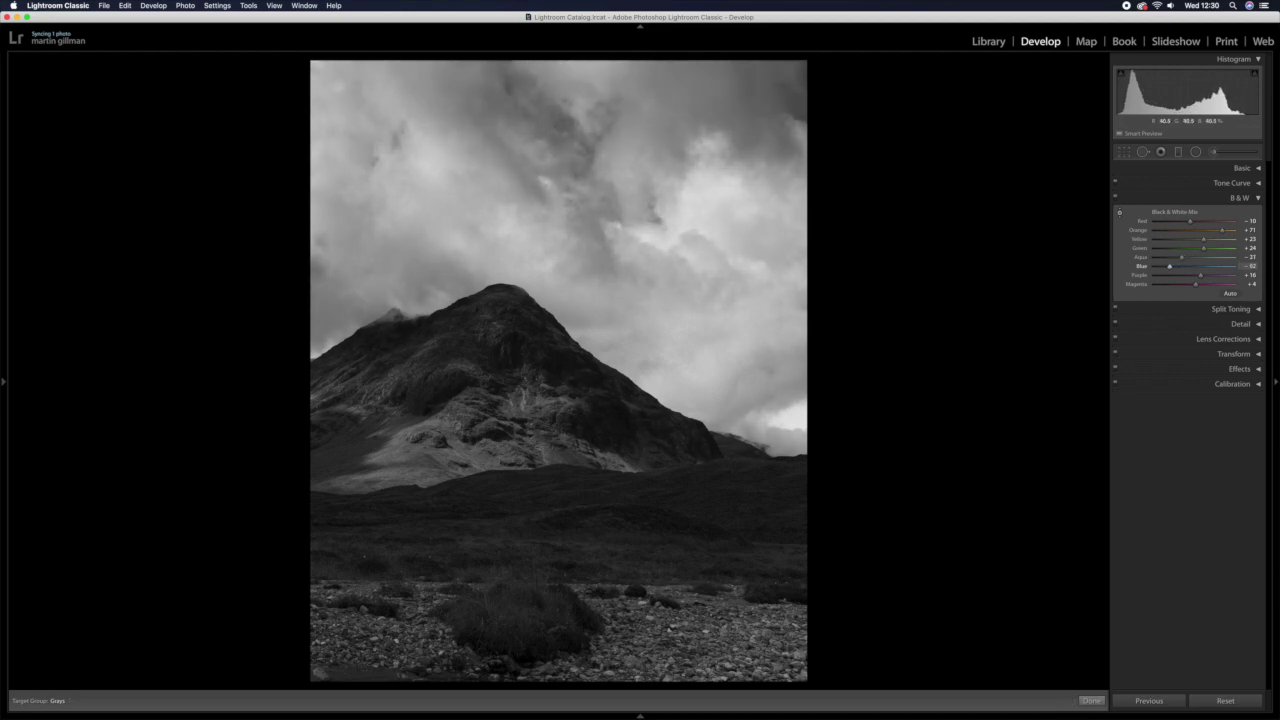
{"action": "left_click_drag", "start_coordinate": [560, 231], "coordinate": [560, 197]}
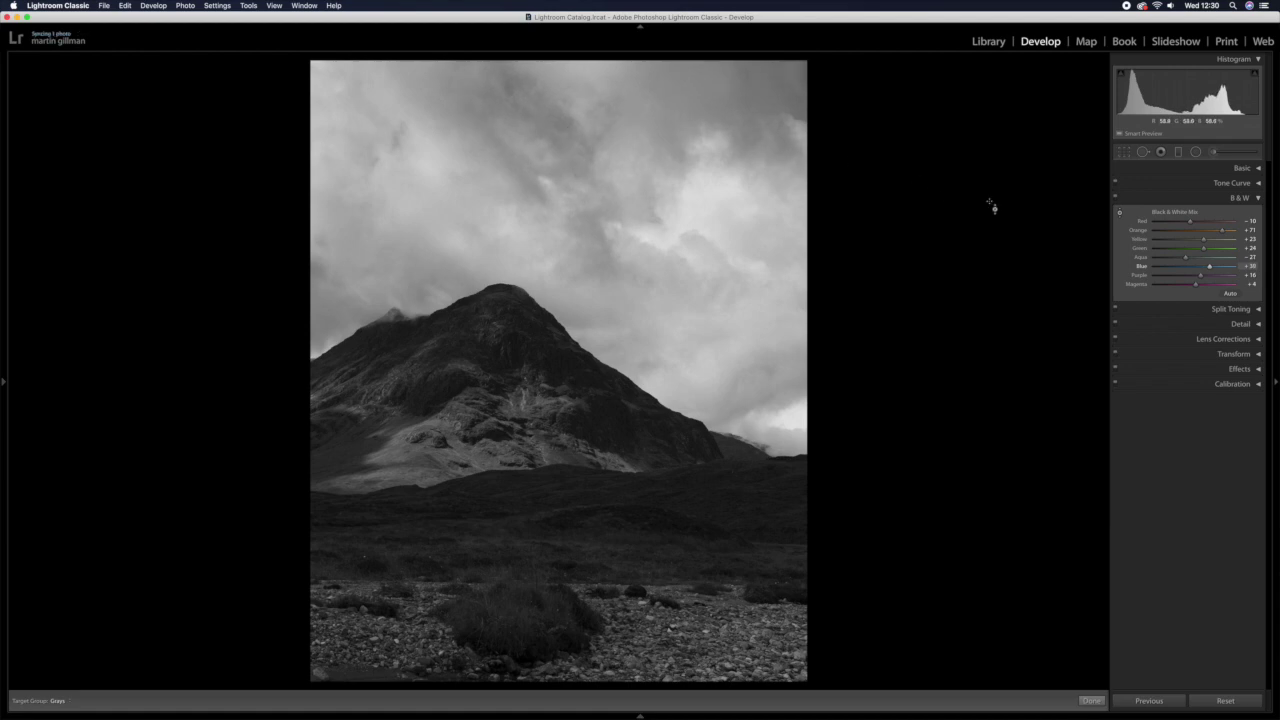
{"action": "left_click", "coordinate": [1121, 214]}
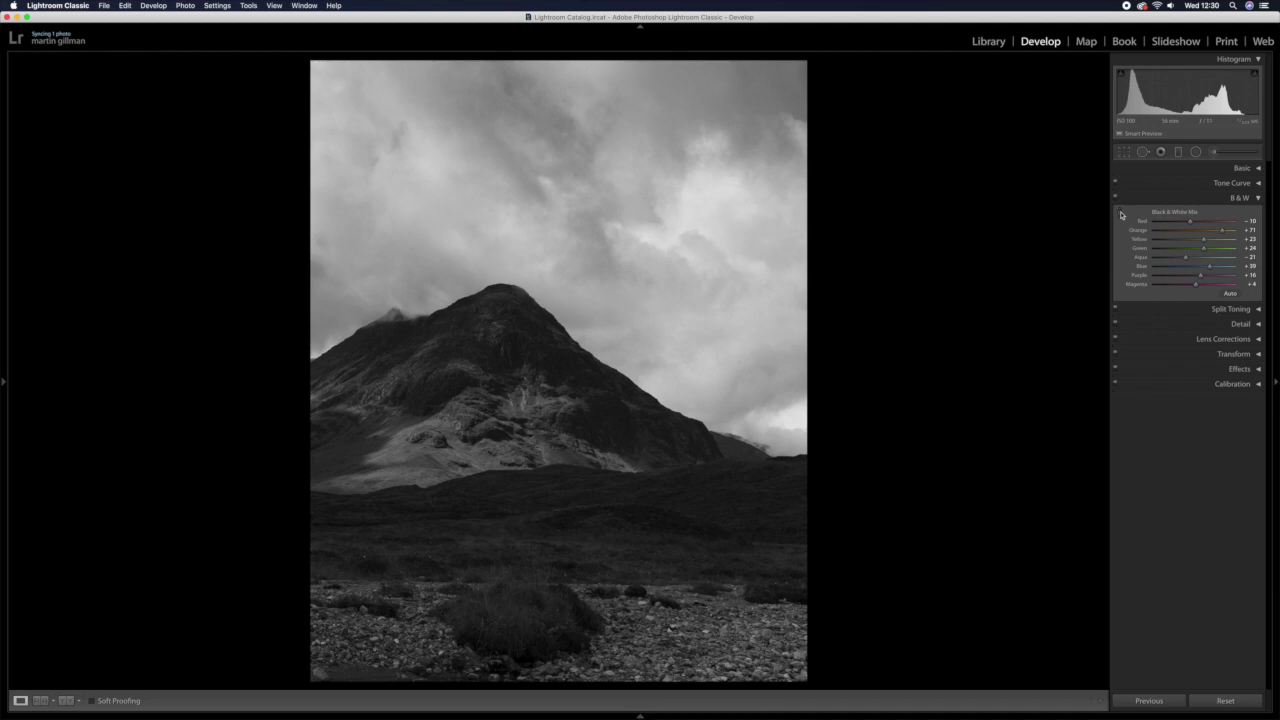
{"action": "left_click", "coordinate": [1163, 201]}
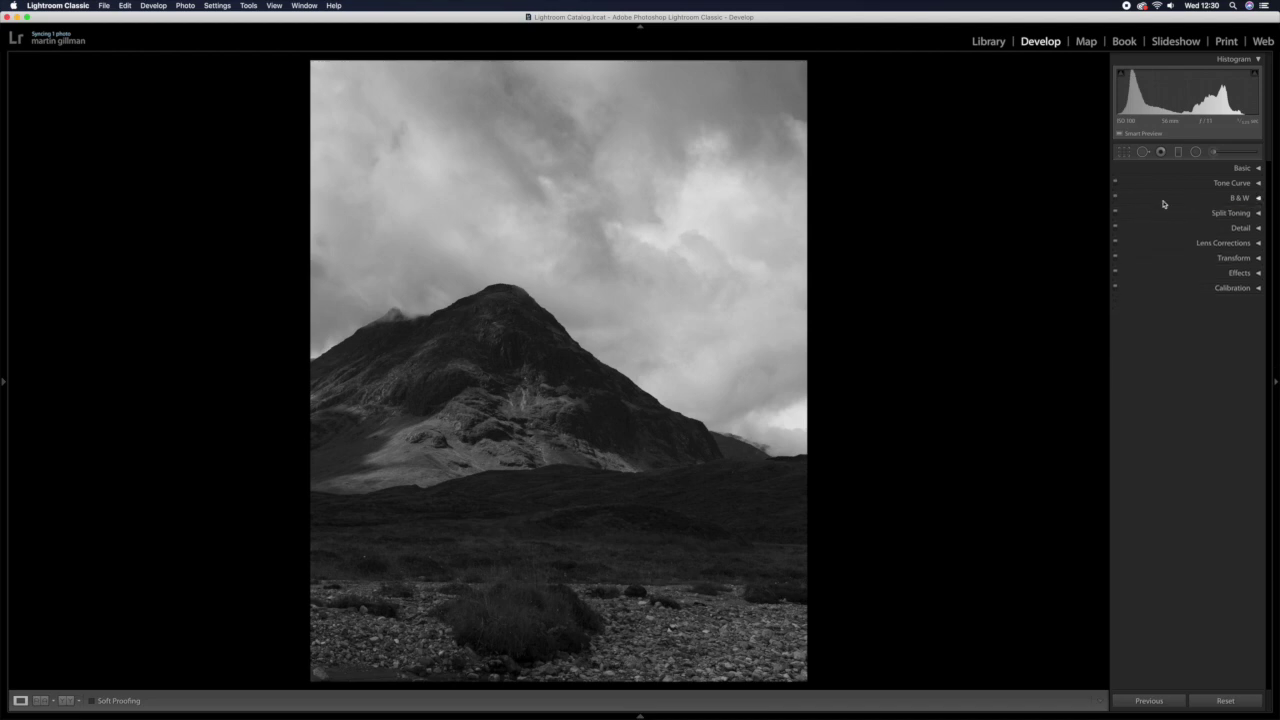
- Paint an Adjustment Brush over the clouds with Exposure -1.40 to darken the sky
{"action": "left_click", "coordinate": [1225, 154]}
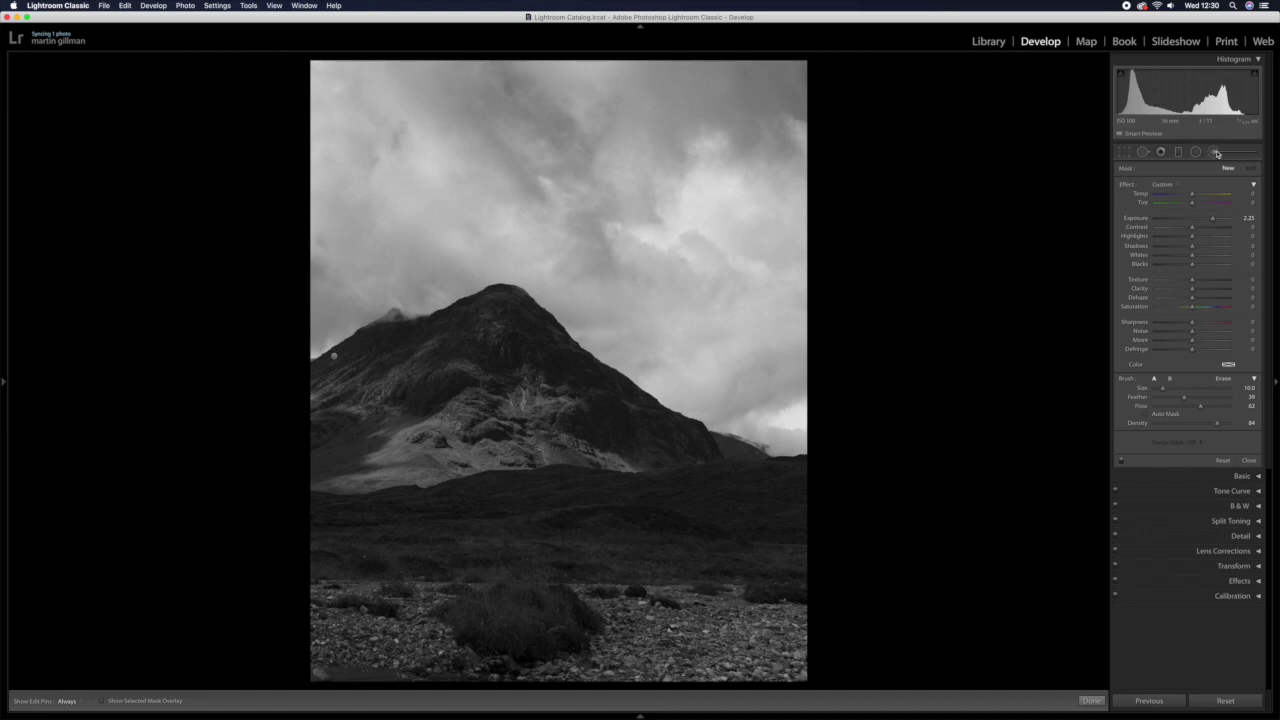
{"action": "left_click_drag", "start_coordinate": [1212, 217], "coordinate": [1191, 232]}
{"action": "left_click_drag", "start_coordinate": [1190, 220], "coordinate": [1179, 219]}
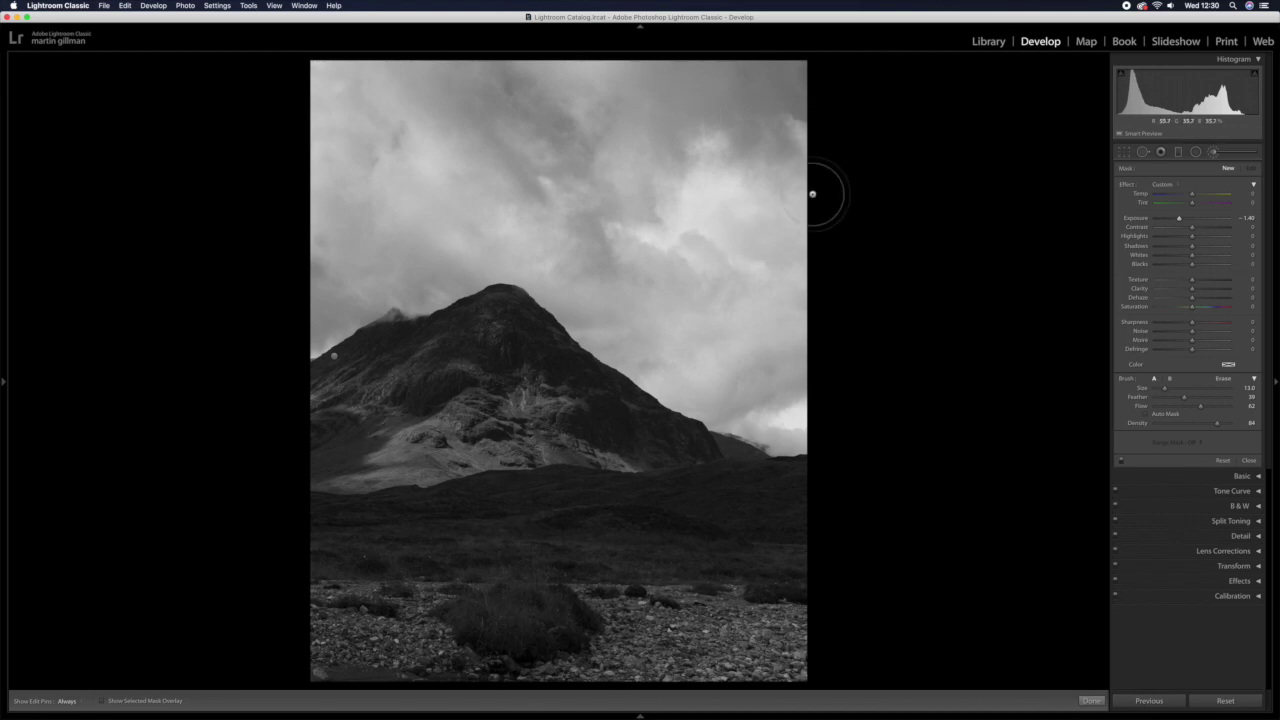
{"action": "mouse_move", "coordinate": [663, 178]}
{"action": "left_mouse_down"}
{"action": "mouse_move", "coordinate": [711, 142]}
{"action": "mouse_move", "coordinate": [764, 116]}
{"action": "mouse_move", "coordinate": [737, 57]}
{"action": "mouse_move", "coordinate": [653, 61]}
{"action": "mouse_move", "coordinate": [612, 147]}
{"action": "mouse_move", "coordinate": [617, 188]}
{"action": "mouse_move", "coordinate": [753, 146]}
{"action": "mouse_move", "coordinate": [787, 201]}
{"action": "mouse_move", "coordinate": [762, 180]}
{"action": "mouse_move", "coordinate": [821, 182]}
{"action": "mouse_move", "coordinate": [798, 121]}
{"action": "mouse_move", "coordinate": [757, 99]}
{"action": "mouse_move", "coordinate": [611, 100]}
{"action": "mouse_move", "coordinate": [608, 81]}
{"action": "mouse_move", "coordinate": [498, 66]}
{"action": "mouse_move", "coordinate": [492, 78]}
{"action": "mouse_move", "coordinate": [293, 62]}
{"action": "mouse_move", "coordinate": [346, 48]}
{"action": "mouse_move", "coordinate": [568, 115]}
{"action": "mouse_move", "coordinate": [731, 132]}
{"action": "mouse_move", "coordinate": [765, 156]}
{"action": "mouse_move", "coordinate": [795, 113]}
{"action": "mouse_move", "coordinate": [581, 95]}
{"action": "mouse_move", "coordinate": [617, 68]}
{"action": "mouse_move", "coordinate": [373, 100]}
{"action": "mouse_move", "coordinate": [505, 147]}
{"action": "mouse_move", "coordinate": [638, 160]}
{"action": "mouse_move", "coordinate": [795, 213]}
{"action": "mouse_move", "coordinate": [719, 225]}
{"action": "mouse_move", "coordinate": [666, 297]}
{"action": "mouse_move", "coordinate": [749, 396]}
{"action": "mouse_move", "coordinate": [745, 258]}
{"action": "left_mouse_up"}
{"action": "key", "text": "h"}
{"action": "mouse_move", "coordinate": [588, 209]}
{"action": "left_mouse_down"}
{"action": "mouse_move", "coordinate": [297, 298]}
{"action": "mouse_move", "coordinate": [356, 181]}
{"action": "mouse_move", "coordinate": [622, 217]}
{"action": "mouse_move", "coordinate": [604, 296]}
{"action": "mouse_move", "coordinate": [661, 337]}
{"action": "mouse_move", "coordinate": [704, 347]}
{"action": "left_mouse_up"}
- Give the sky brush added Clarity, try and remove Dehaze, and settle Clarity near 40
{"action": "left_click", "coordinate": [1203, 292]}
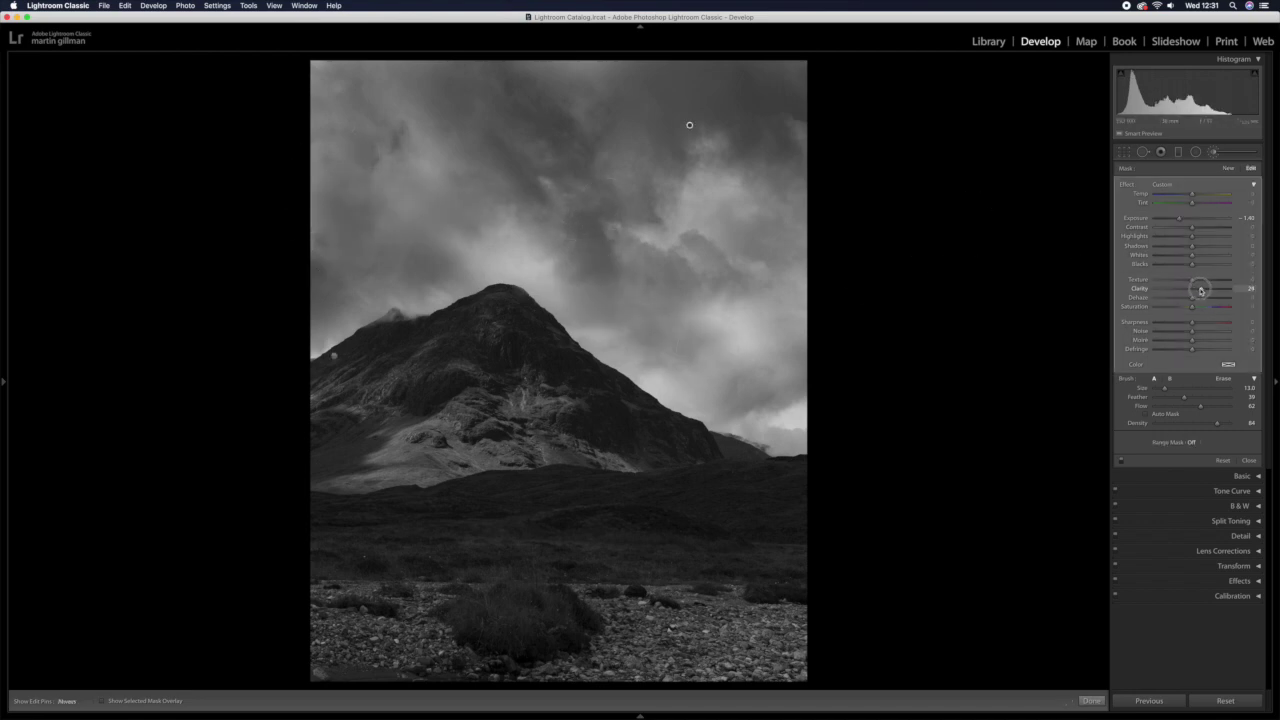
{"action": "key", "text": "h"}
{"action": "left_click_drag", "start_coordinate": [1203, 290], "coordinate": [1233, 291]}
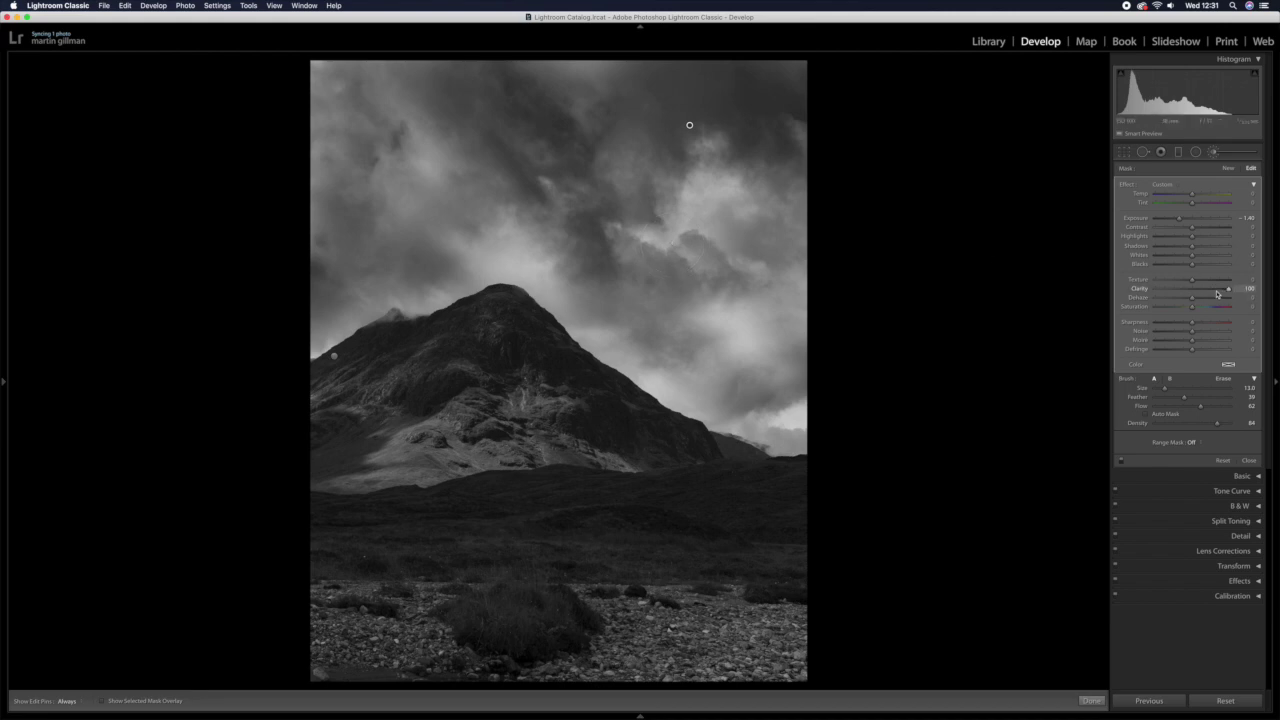
{"action": "left_click_drag", "start_coordinate": [1193, 297], "coordinate": [1216, 300]}
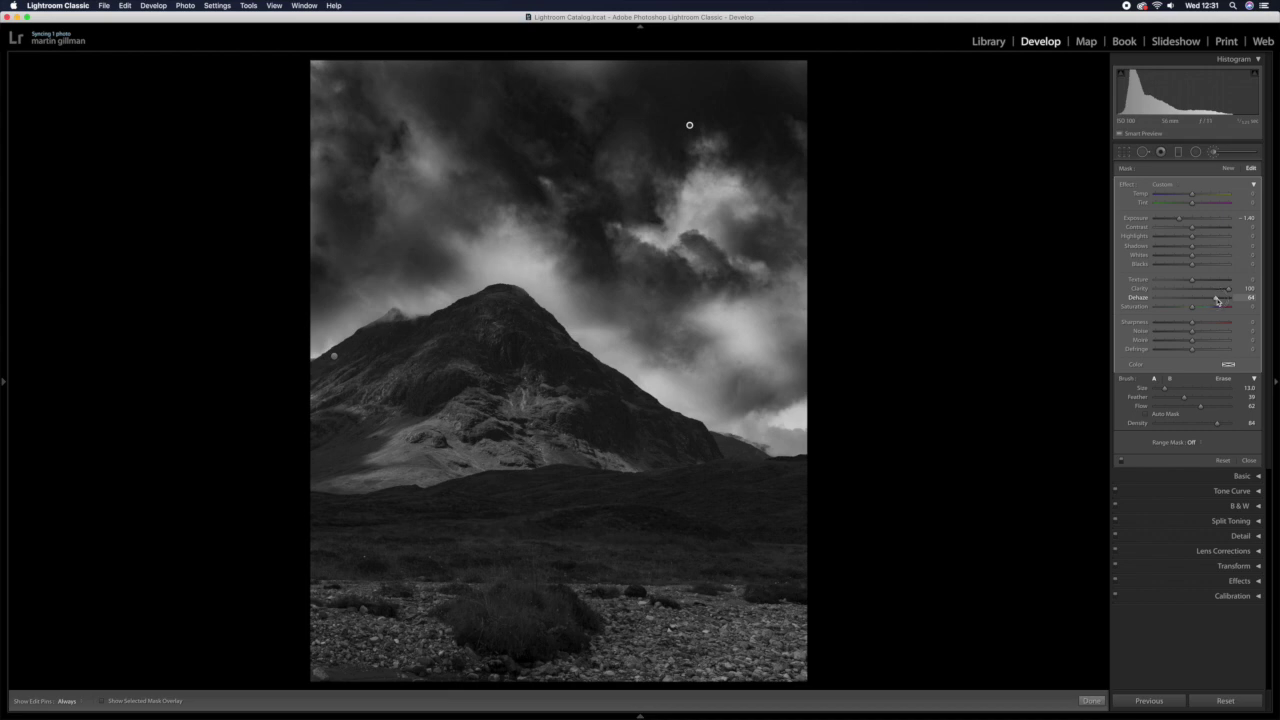
{"action": "double_click", "coordinate": [1217, 300]}
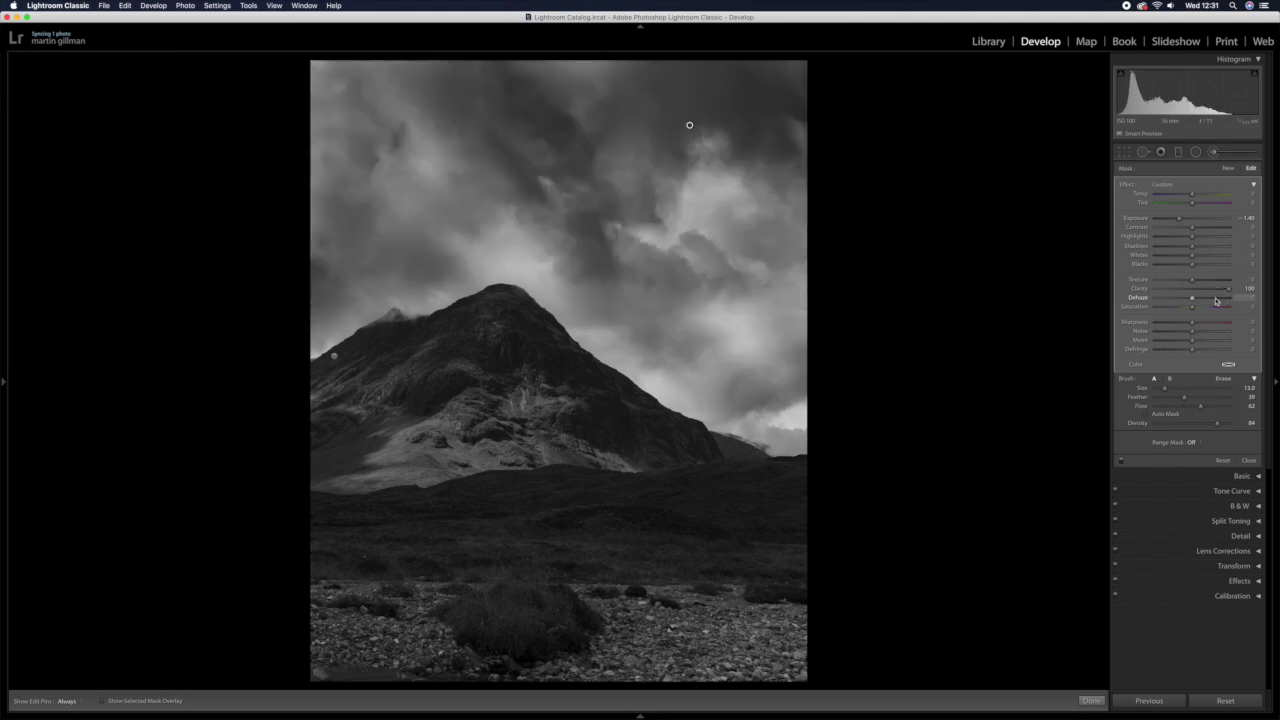
{"action": "left_click_drag", "start_coordinate": [1227, 291], "coordinate": [1200, 287]}
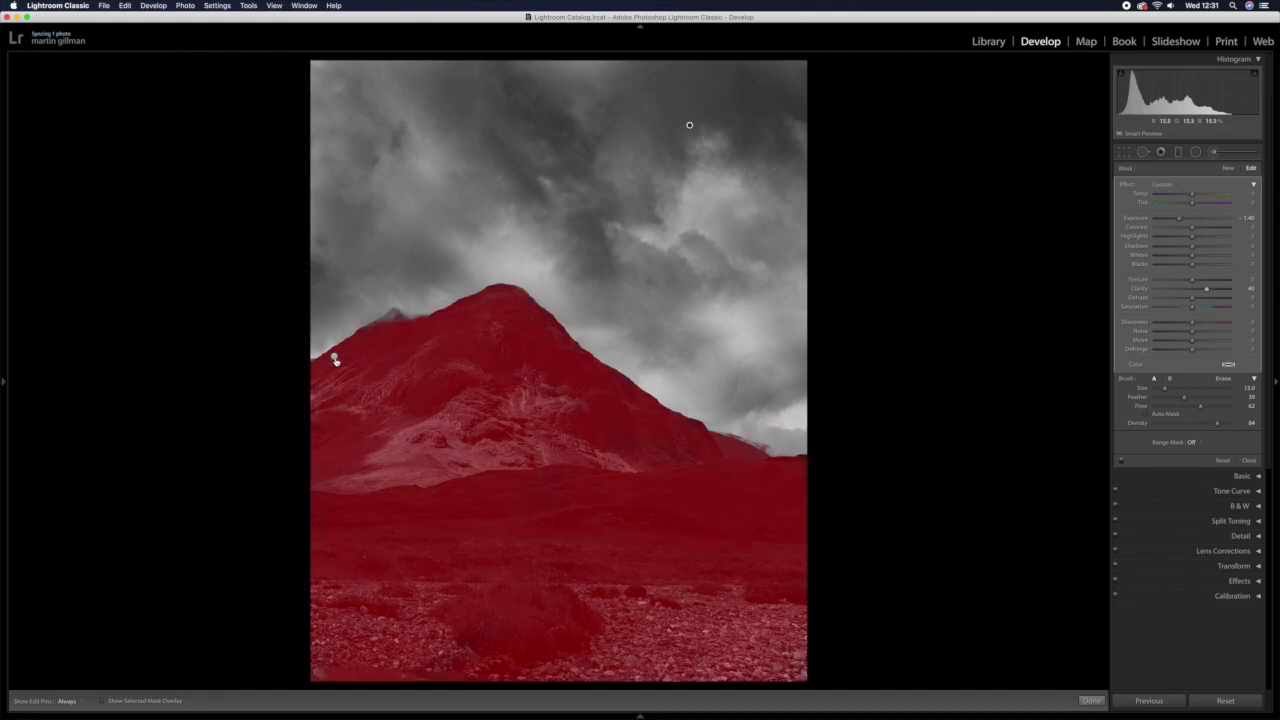
- Delete the brush adjustment pinned on the mountain and foreground
{"action": "right_click", "coordinate": [336, 361]}
{"action": "left_click", "coordinate": [365, 374]}
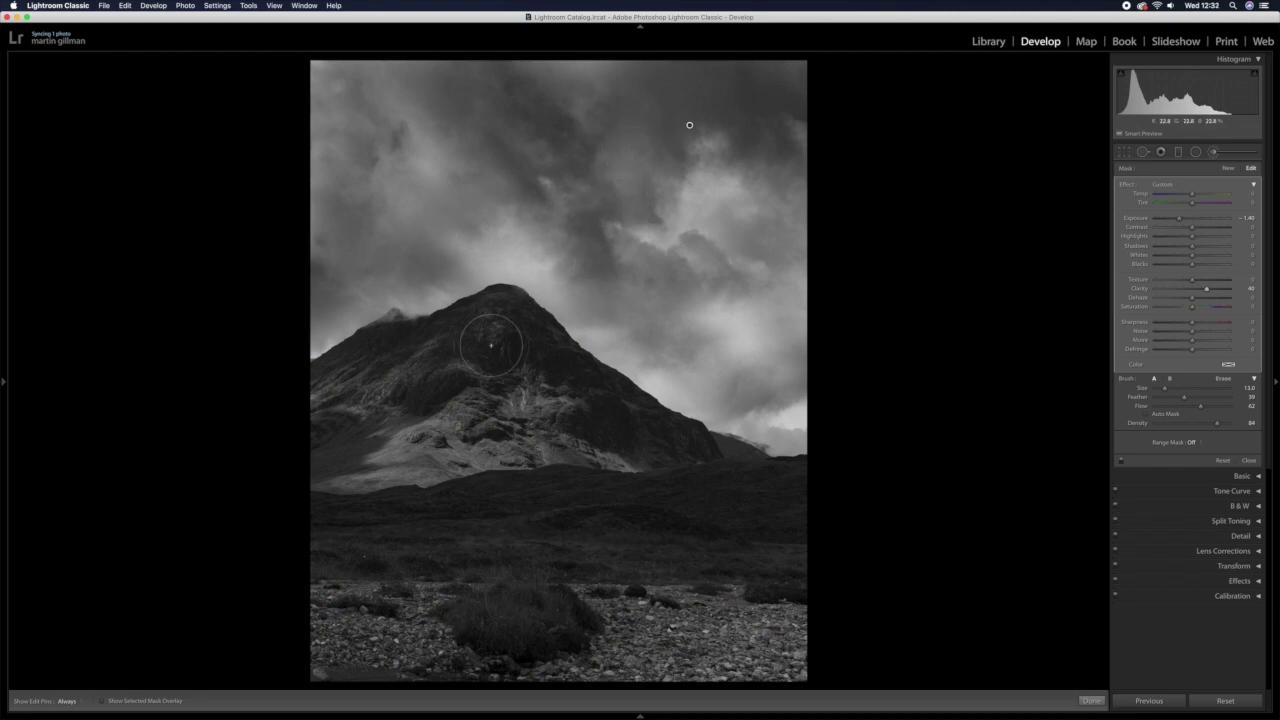
{"action": "key", "text": "h"}
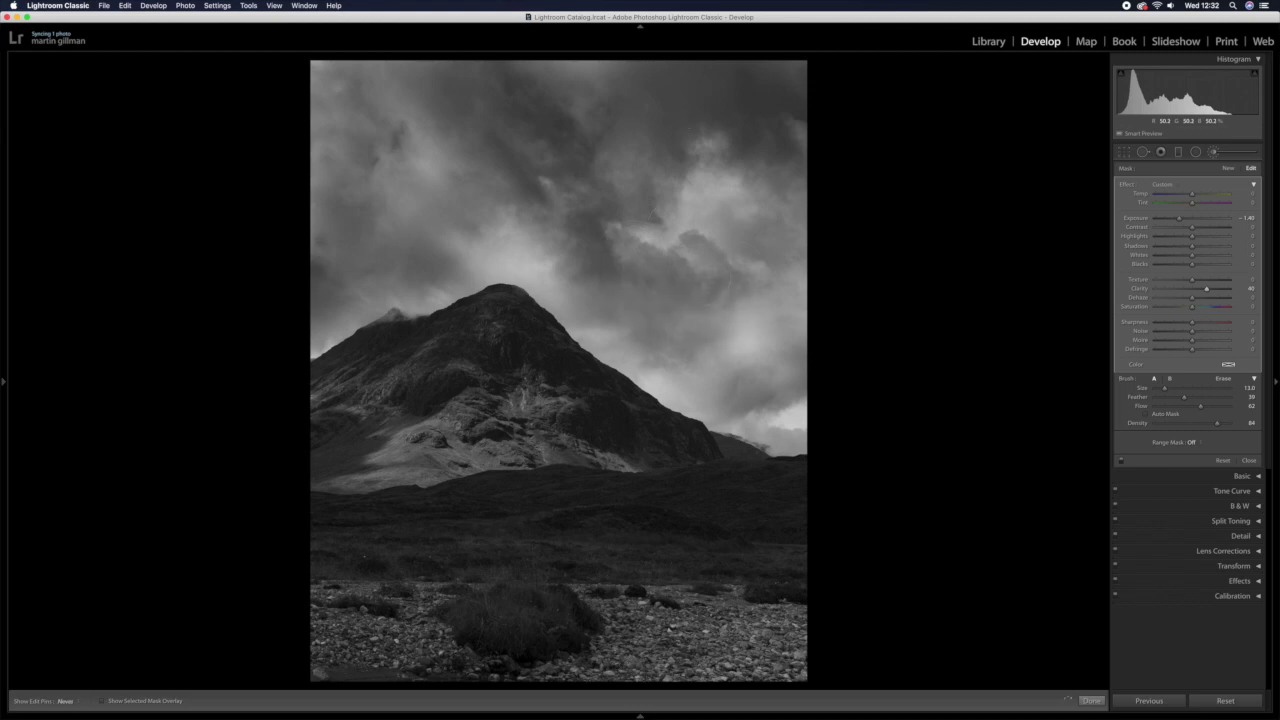
{"action": "key", "text": "h"}
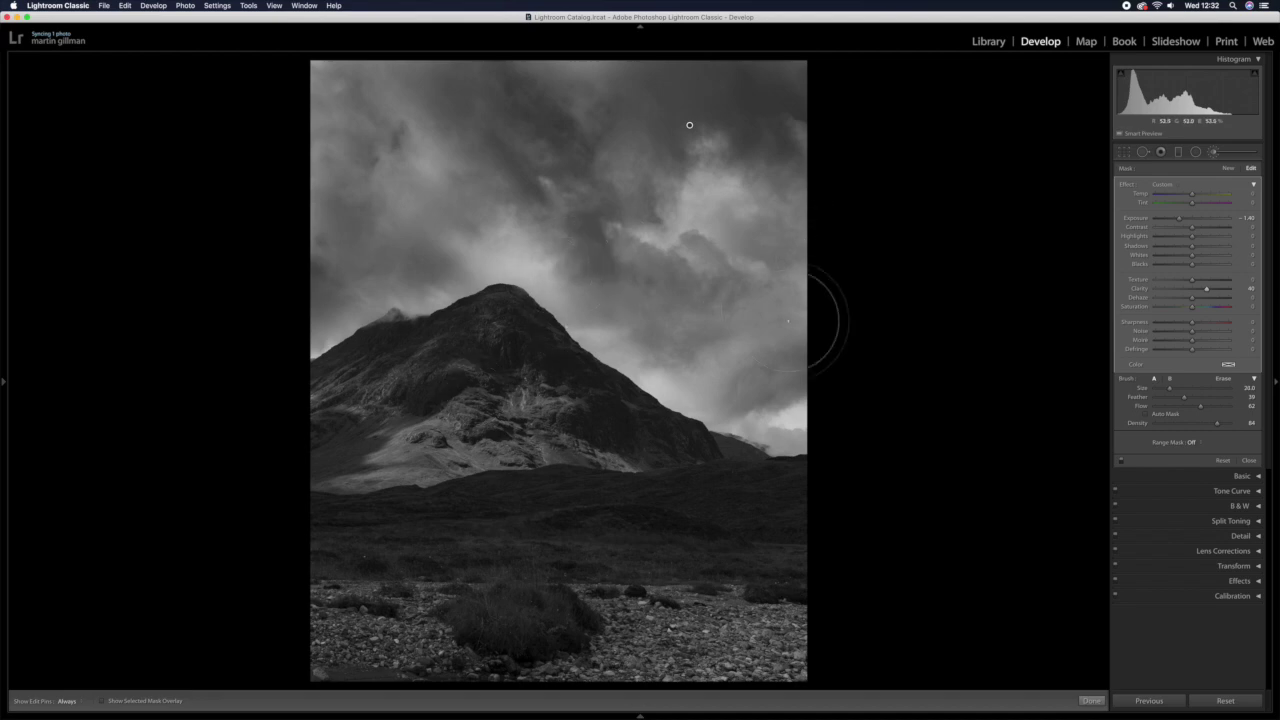
- Set the brush size to 13 and show the sky mask as a red overlay
{"action": "key", "text": "bracketright"}
{"action": "key", "text": "bracketleft"}
{"action": "key", "text": "bracketleft"}
{"action": "key", "text": "bracketleft"}
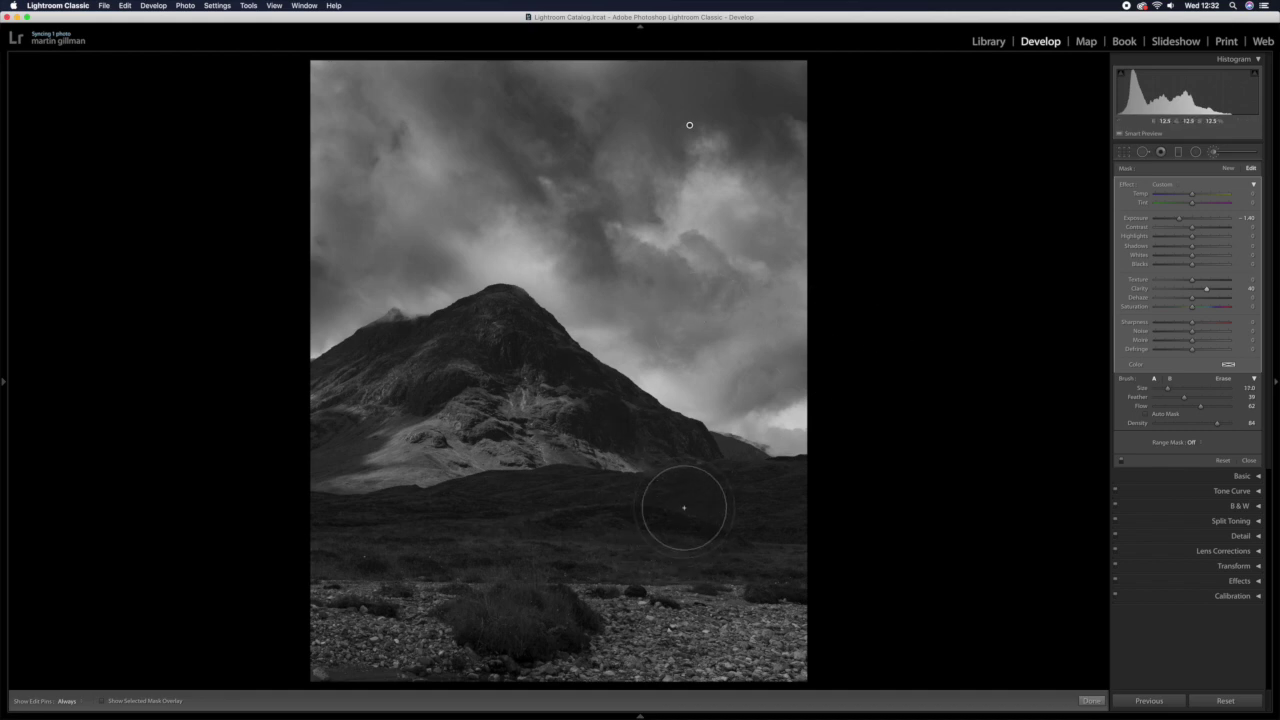
{"action": "key", "text": "bracketleft"}
{"action": "key", "text": "bracketleft"}
{"action": "key", "text": "bracketleft"}
{"action": "key", "text": "bracketleft"}
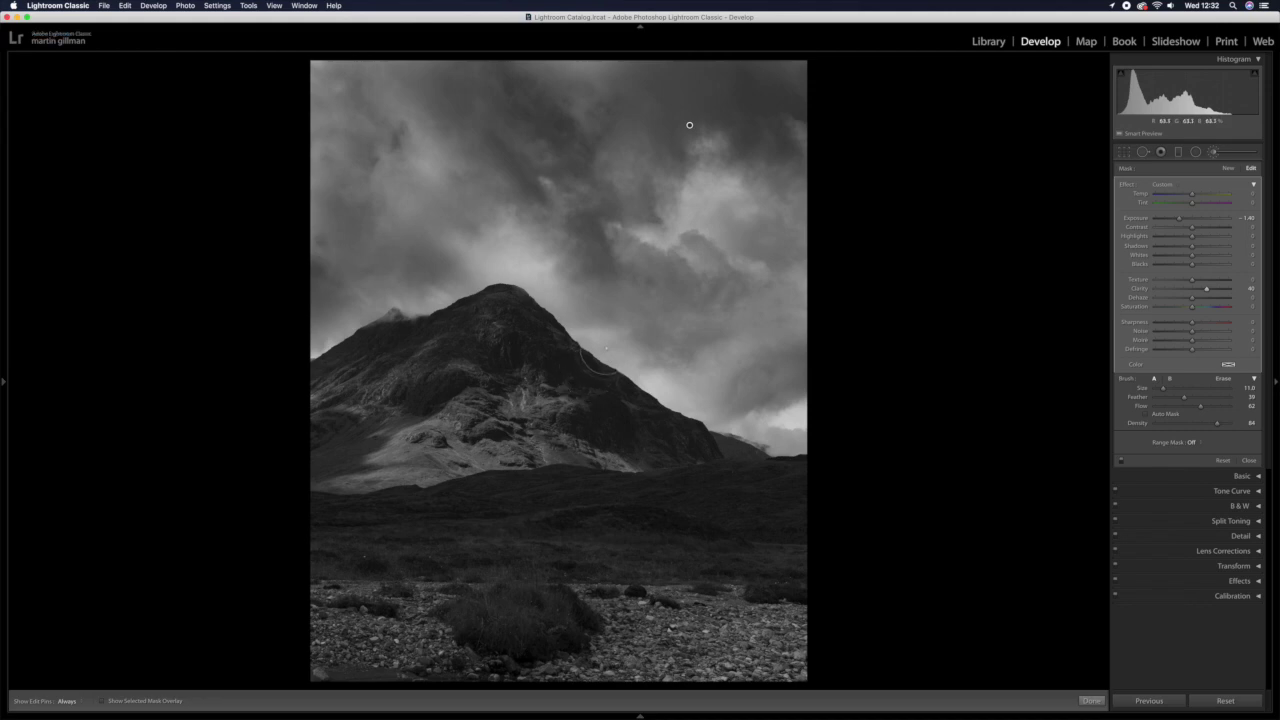
{"action": "key", "text": "o"}
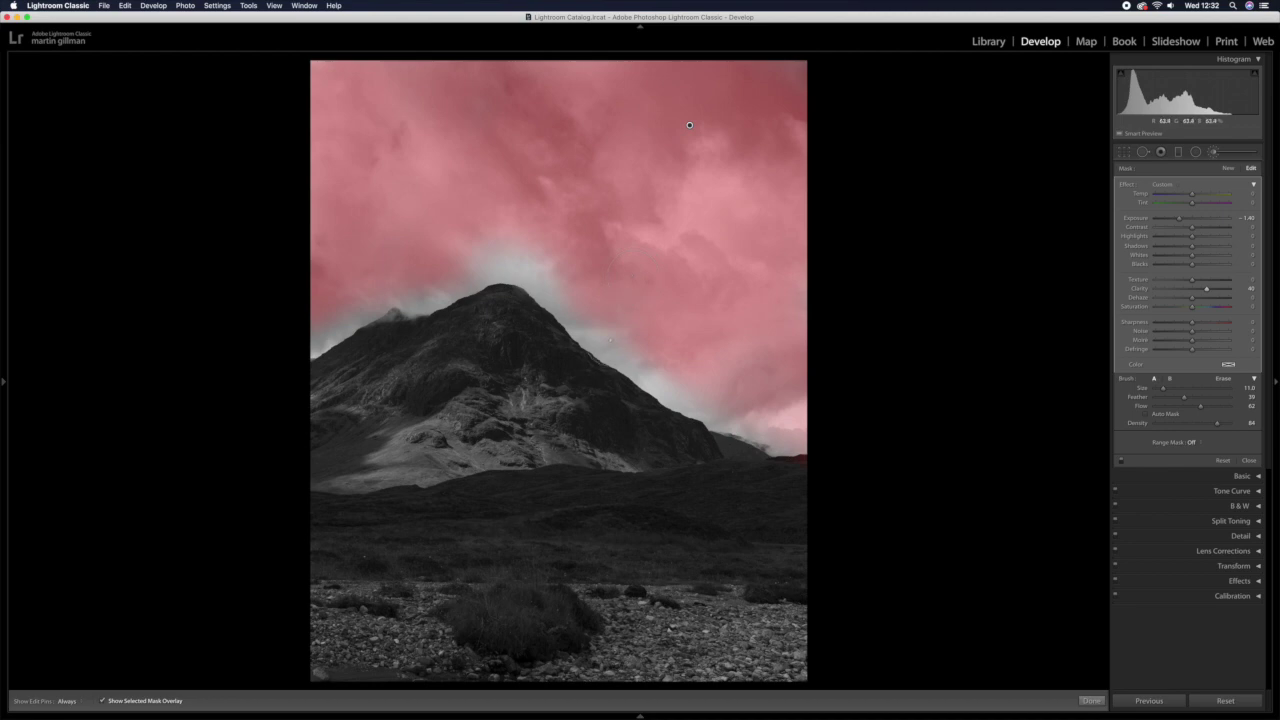
- Paint the sky mask over the hazy left and right ridges, then hide the red overlay
{"action": "key", "text": "h"}
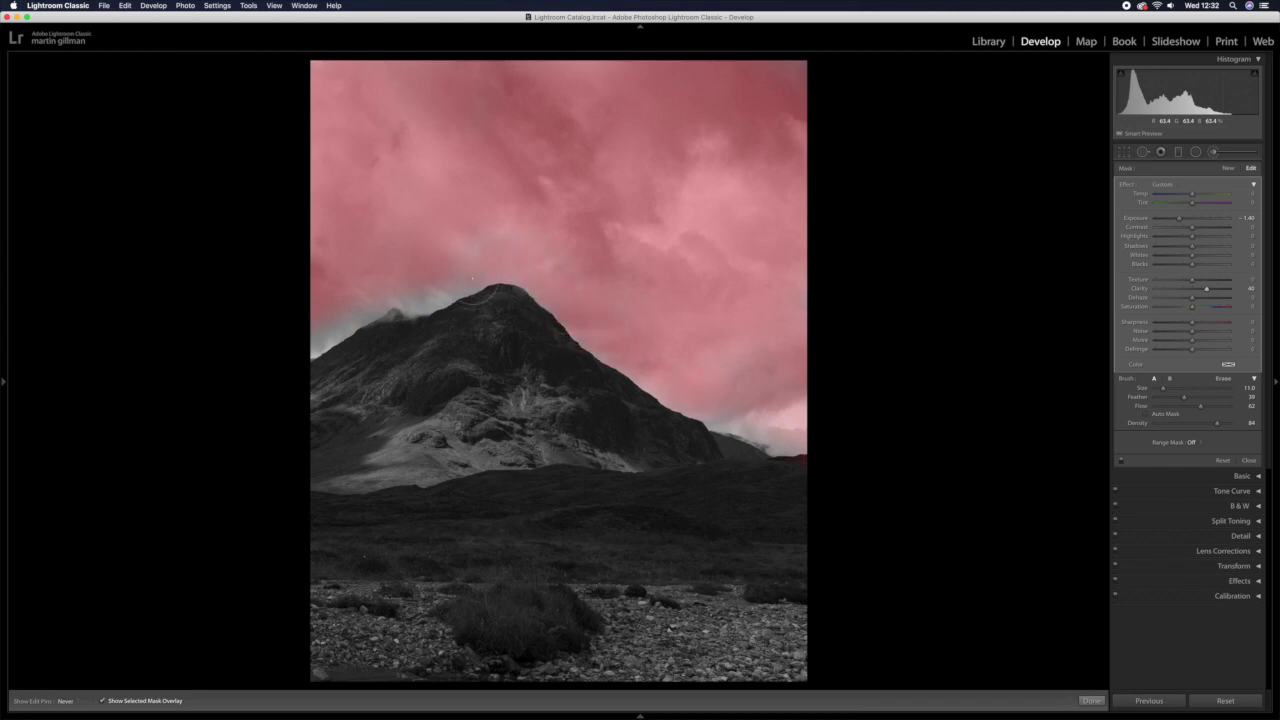
{"action": "mouse_move", "coordinate": [436, 303]}
{"action": "left_mouse_down"}
{"action": "mouse_move", "coordinate": [381, 296]}
{"action": "mouse_move", "coordinate": [306, 322]}
{"action": "left_mouse_up"}
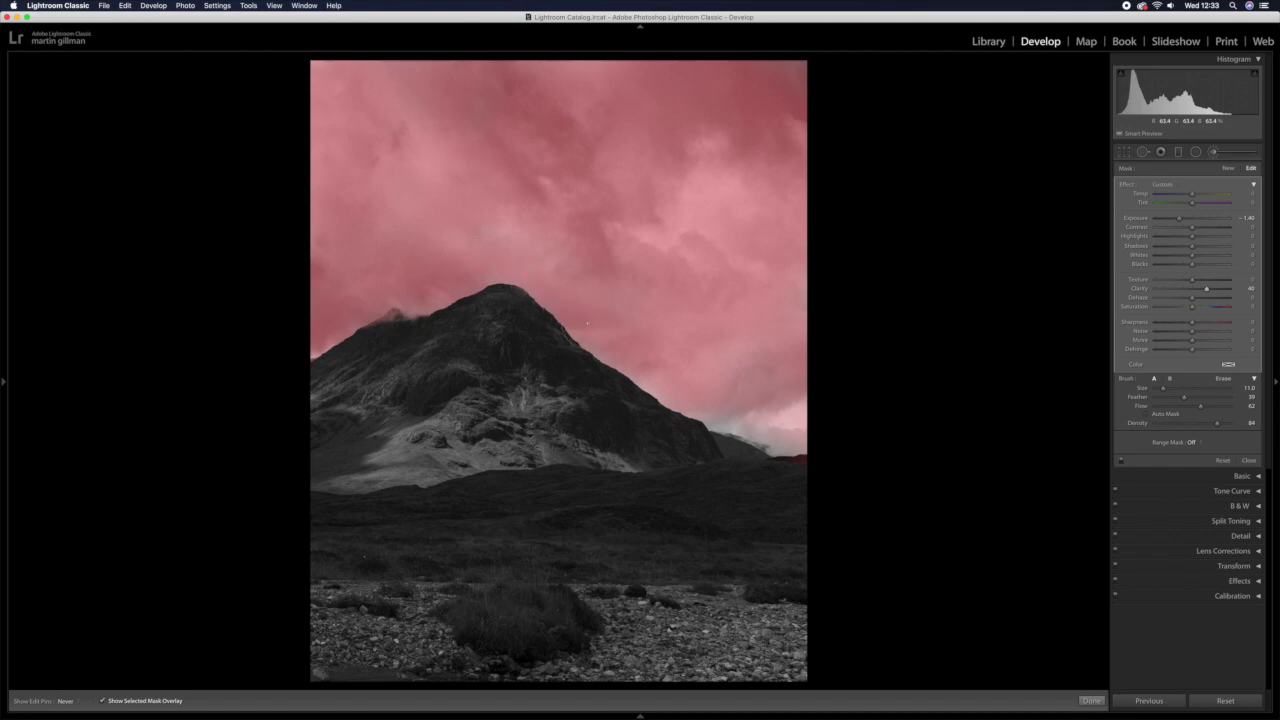
{"action": "mouse_move", "coordinate": [718, 411]}
{"action": "left_mouse_down"}
{"action": "mouse_move", "coordinate": [768, 455]}
{"action": "mouse_move", "coordinate": [814, 429]}
{"action": "mouse_move", "coordinate": [762, 406]}
{"action": "left_mouse_up"}
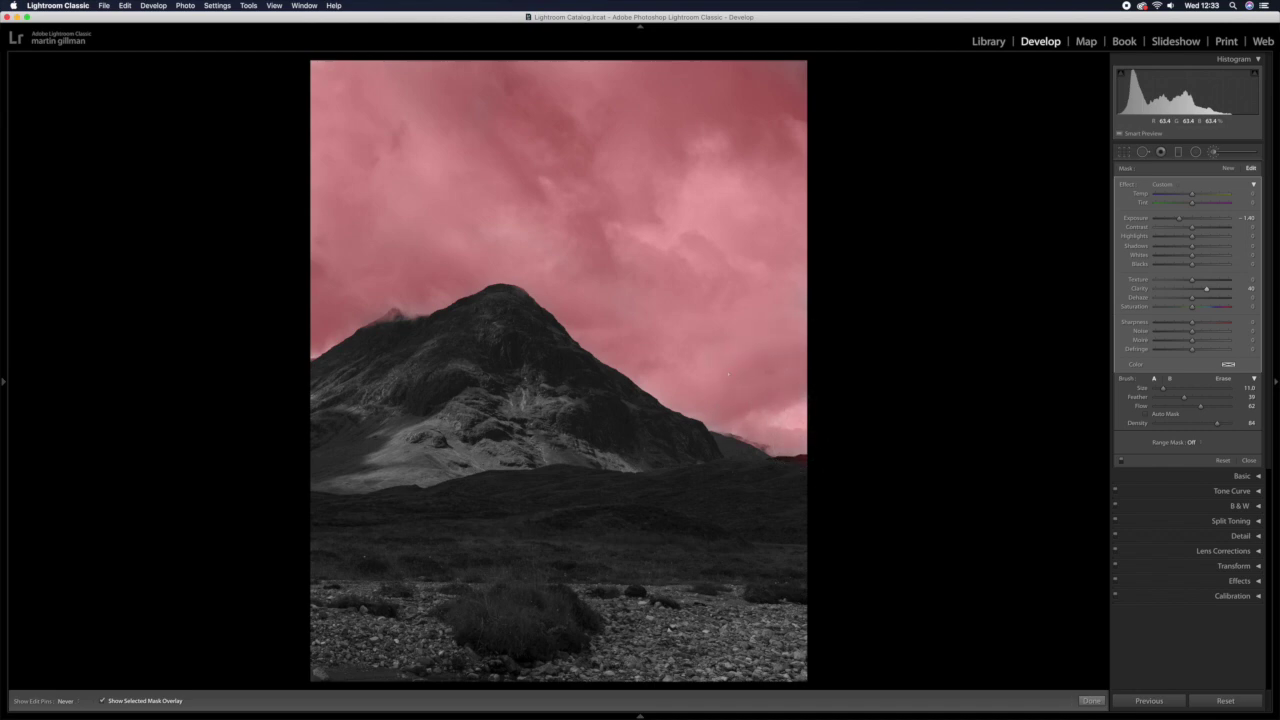
{"action": "key", "text": "h"}
{"action": "key", "text": "o"}
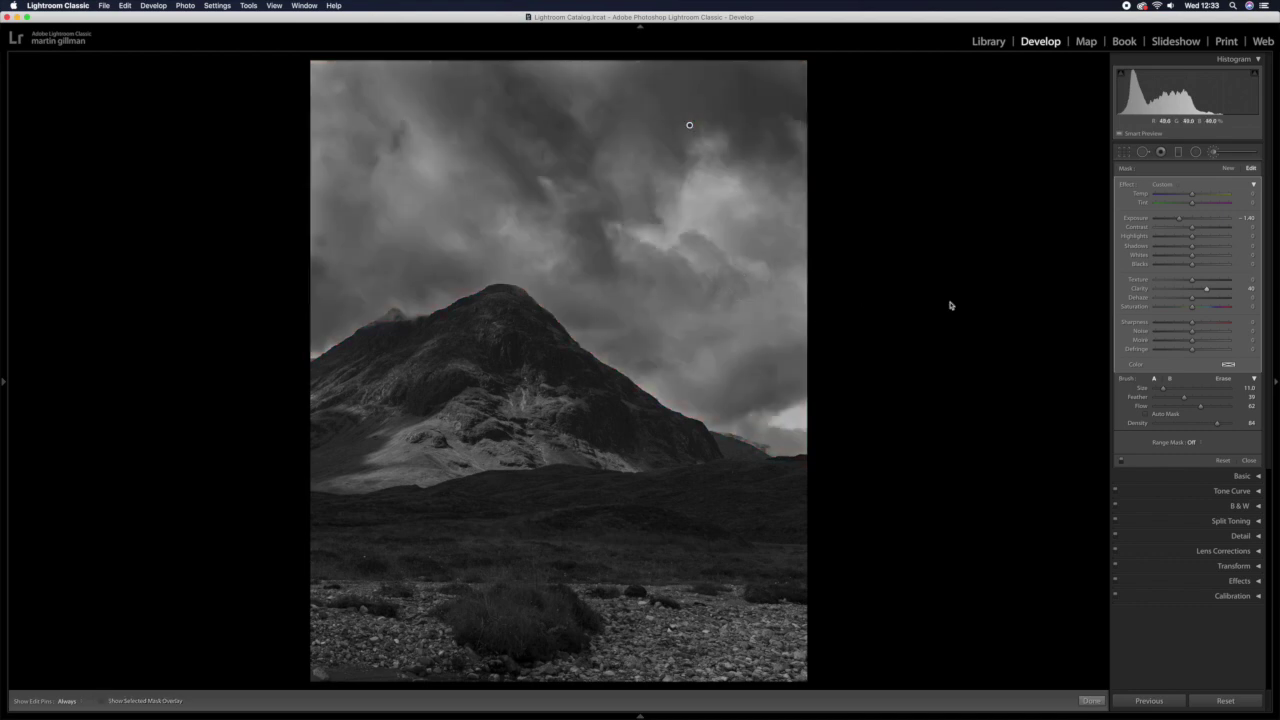
- Lighten the sky brush Exposure to about -0.95, then start a New brush adjustment
{"action": "mouse_move", "coordinate": [1180, 218]}
{"action": "left_mouse_down"}
{"action": "mouse_move", "coordinate": [1207, 222]}
{"action": "mouse_move", "coordinate": [1166, 228]}
{"action": "mouse_move", "coordinate": [1197, 229]}
{"action": "left_mouse_up"}
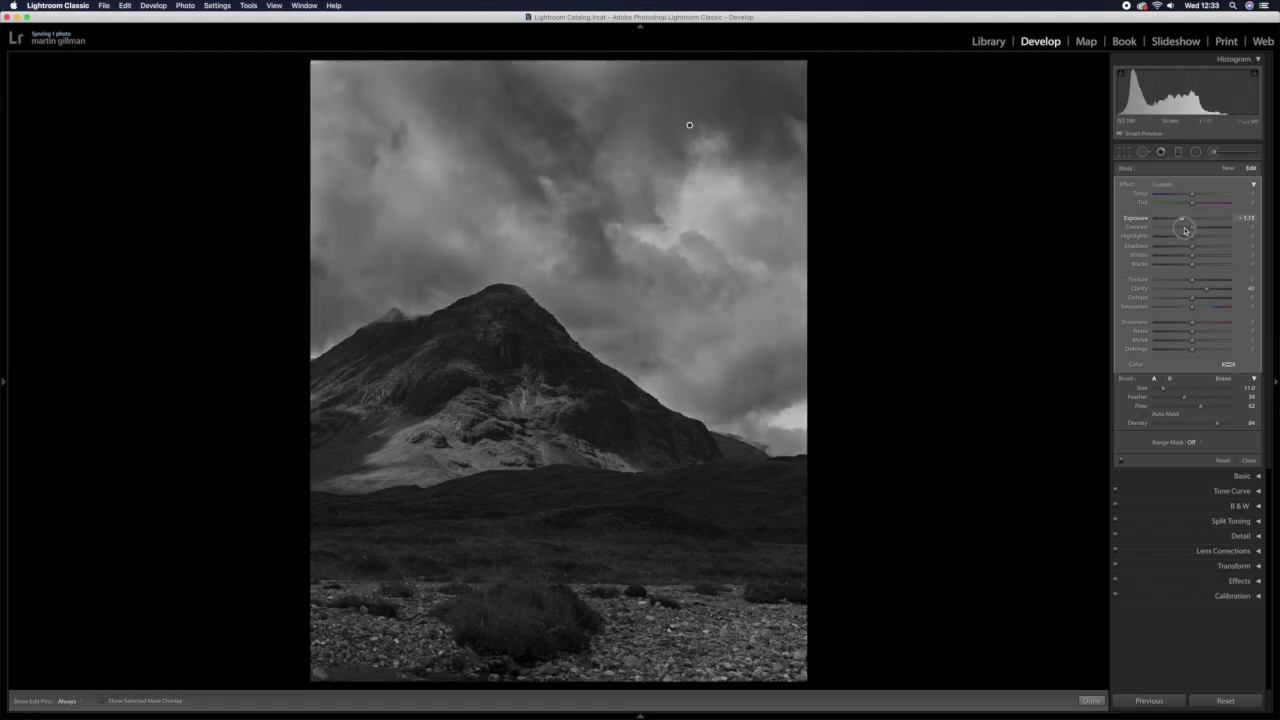
{"action": "left_click_drag", "start_coordinate": [1185, 230], "coordinate": [1187, 230]}
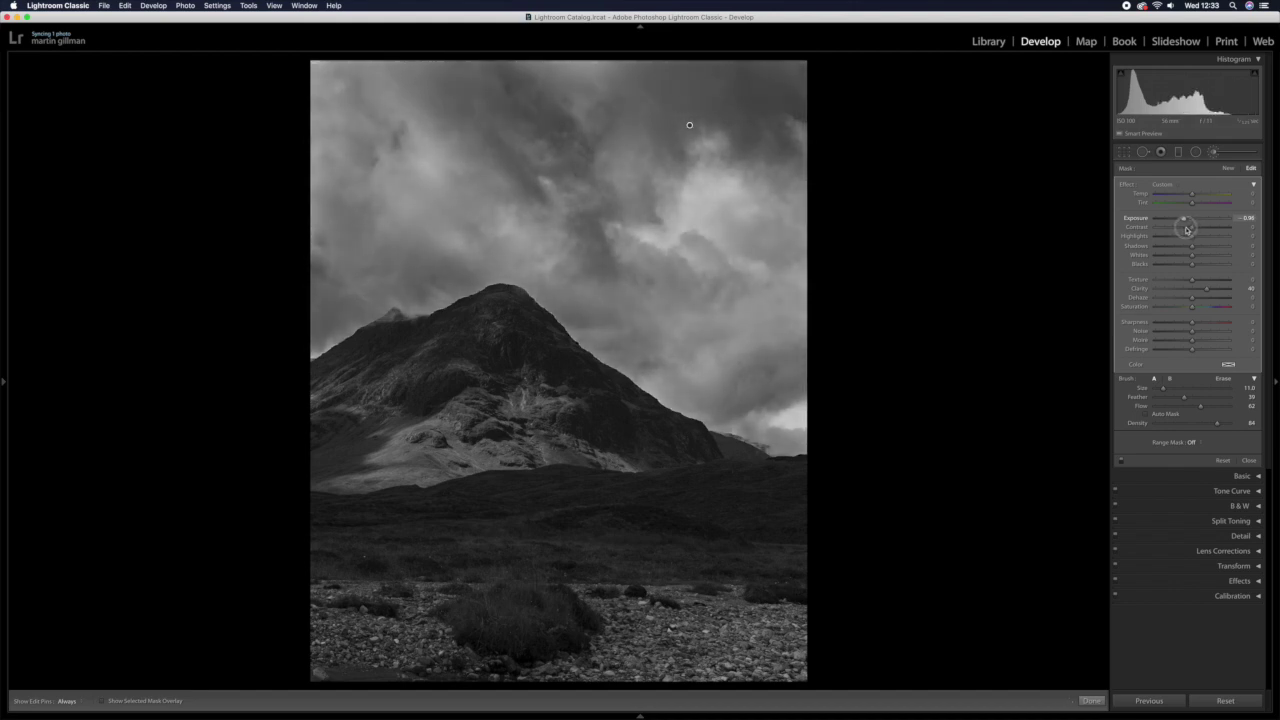
{"action": "left_click", "coordinate": [1228, 167]}
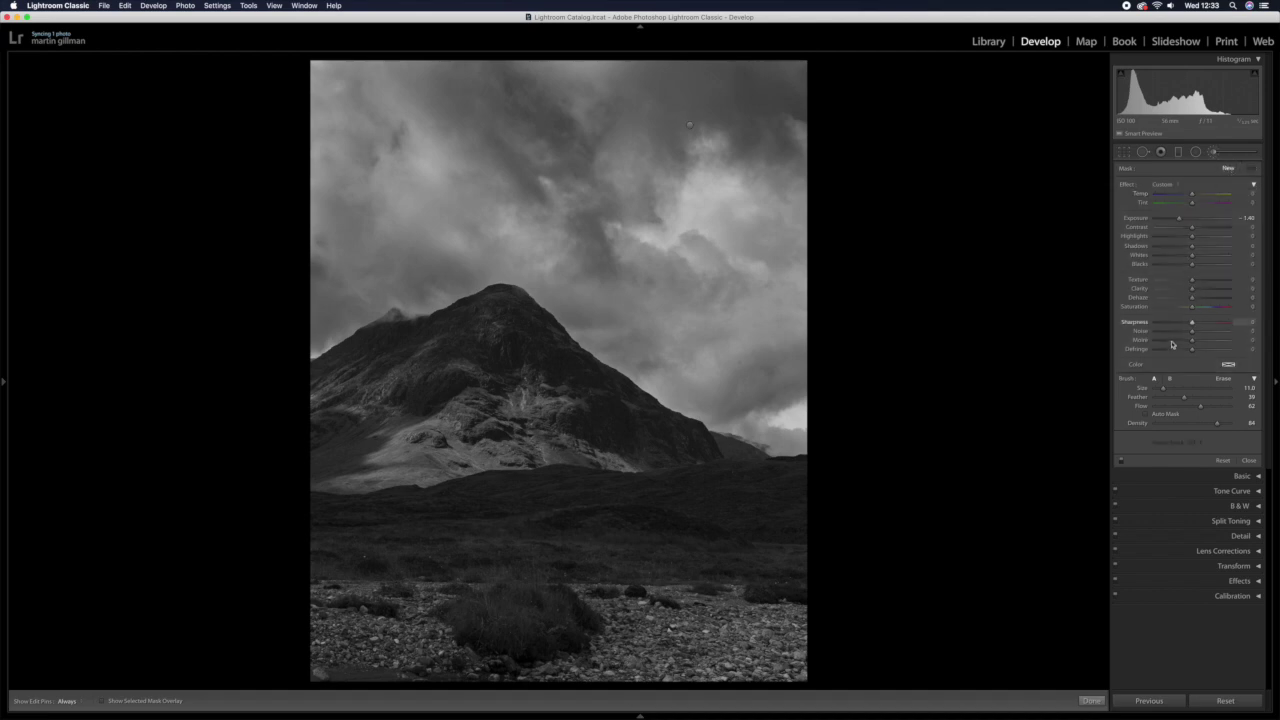
- Raise the new brush's Exposure above zero and paint it onto the grassy foreground
{"action": "scroll", "coordinate": [560, 425], "scroll_direction": "up", "scroll_amount": 3}
{"action": "left_click_drag", "start_coordinate": [1179, 217], "coordinate": [1193, 217]}
{"action": "key", "text": "h"}
{"action": "left_click_drag", "start_coordinate": [514, 491], "coordinate": [470, 505]}
{"action": "key", "text": "h"}
{"action": "left_click_drag", "start_coordinate": [1193, 219], "coordinate": [1199, 217]}
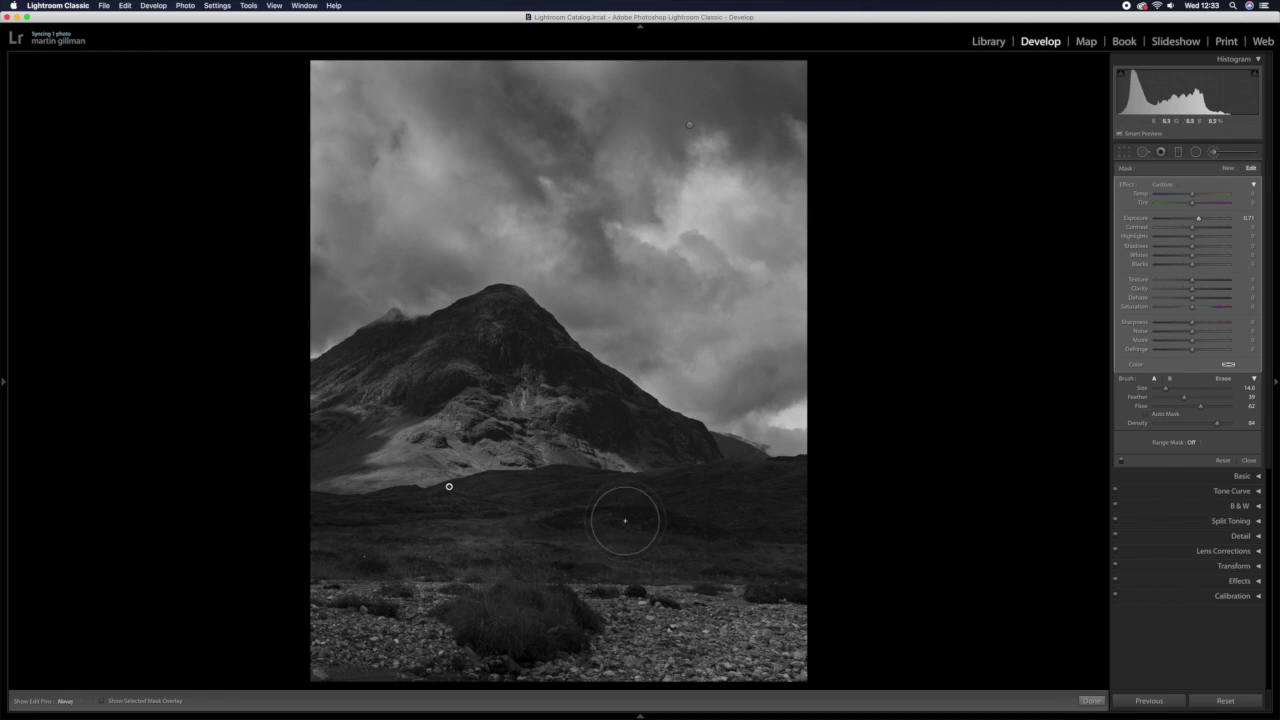
{"action": "key", "text": "h"}
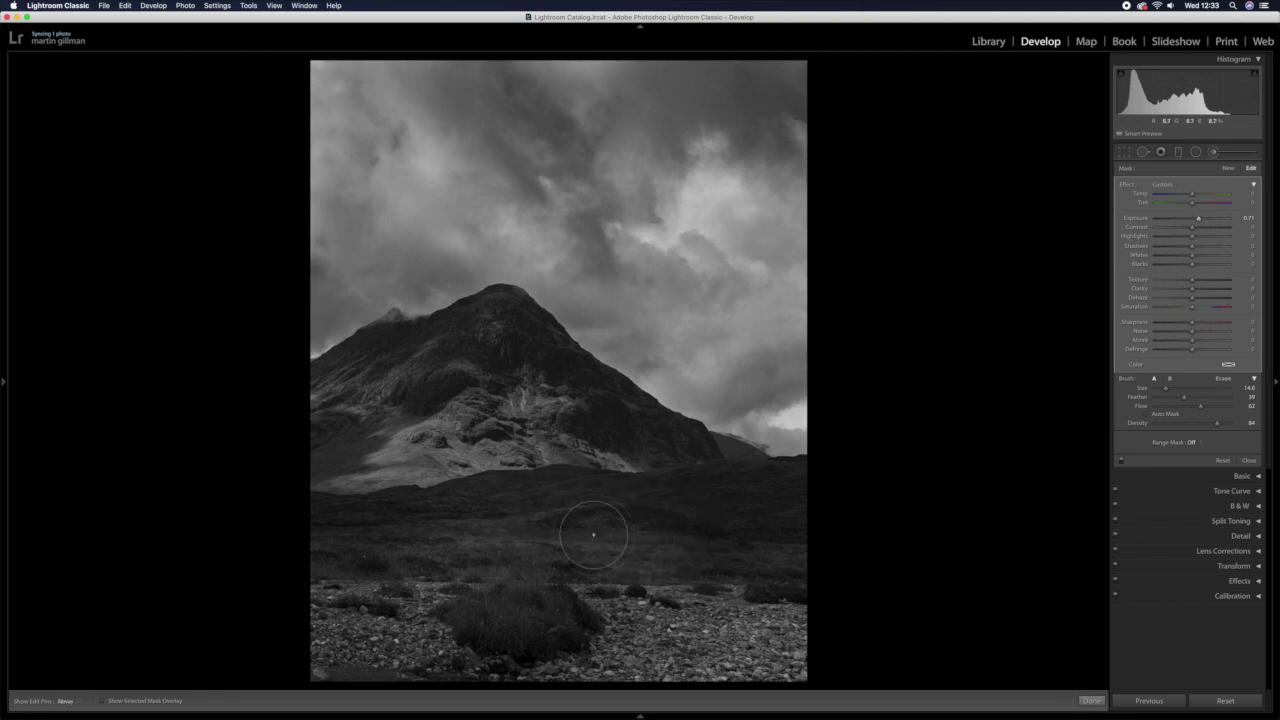
{"action": "key", "text": "h"}
- Raise the foreground brush Exposure to 2.01, paint across the lower mountain, and show the mask overlay
{"action": "left_click_drag", "start_coordinate": [1199, 218], "coordinate": [1212, 219]}
{"action": "key", "text": "h"}
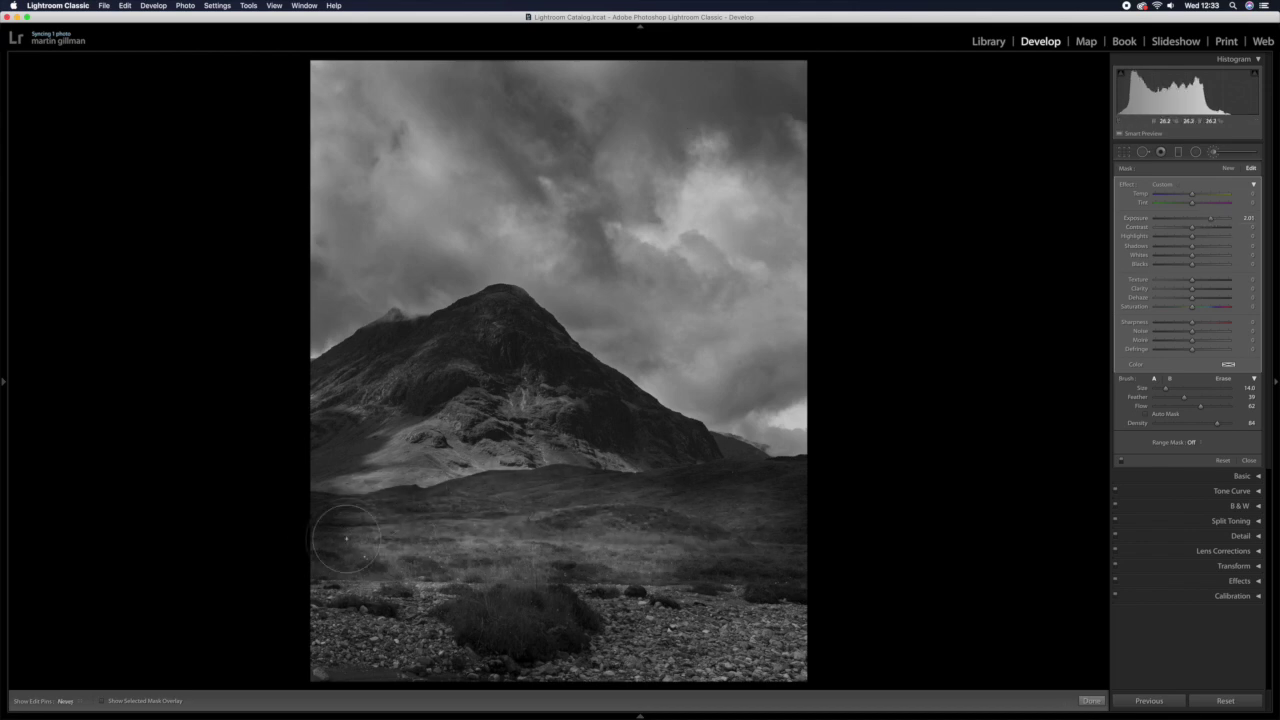
{"action": "mouse_move", "coordinate": [290, 505]}
{"action": "left_mouse_down"}
{"action": "mouse_move", "coordinate": [406, 528]}
{"action": "mouse_move", "coordinate": [525, 504]}
{"action": "mouse_move", "coordinate": [525, 473]}
{"action": "mouse_move", "coordinate": [665, 510]}
{"action": "left_mouse_up"}
{"action": "key", "text": "h"}
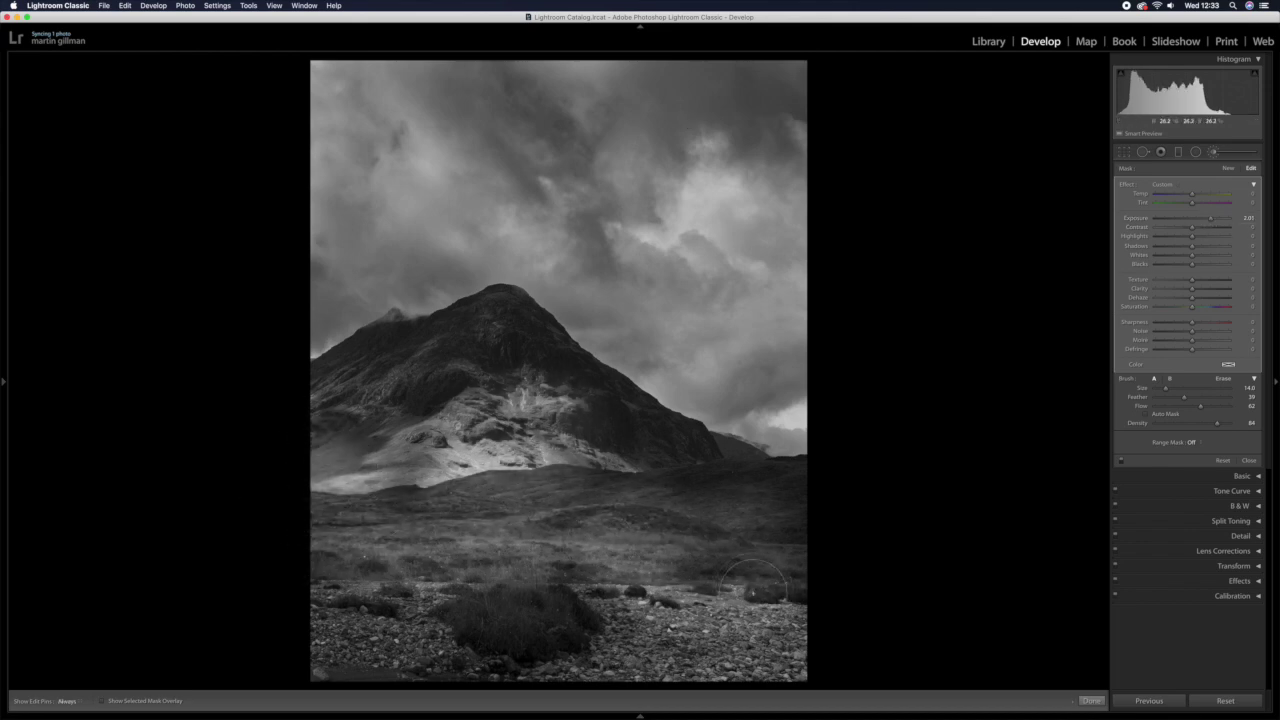
{"action": "key", "text": "h"}
{"action": "key", "text": "o"}
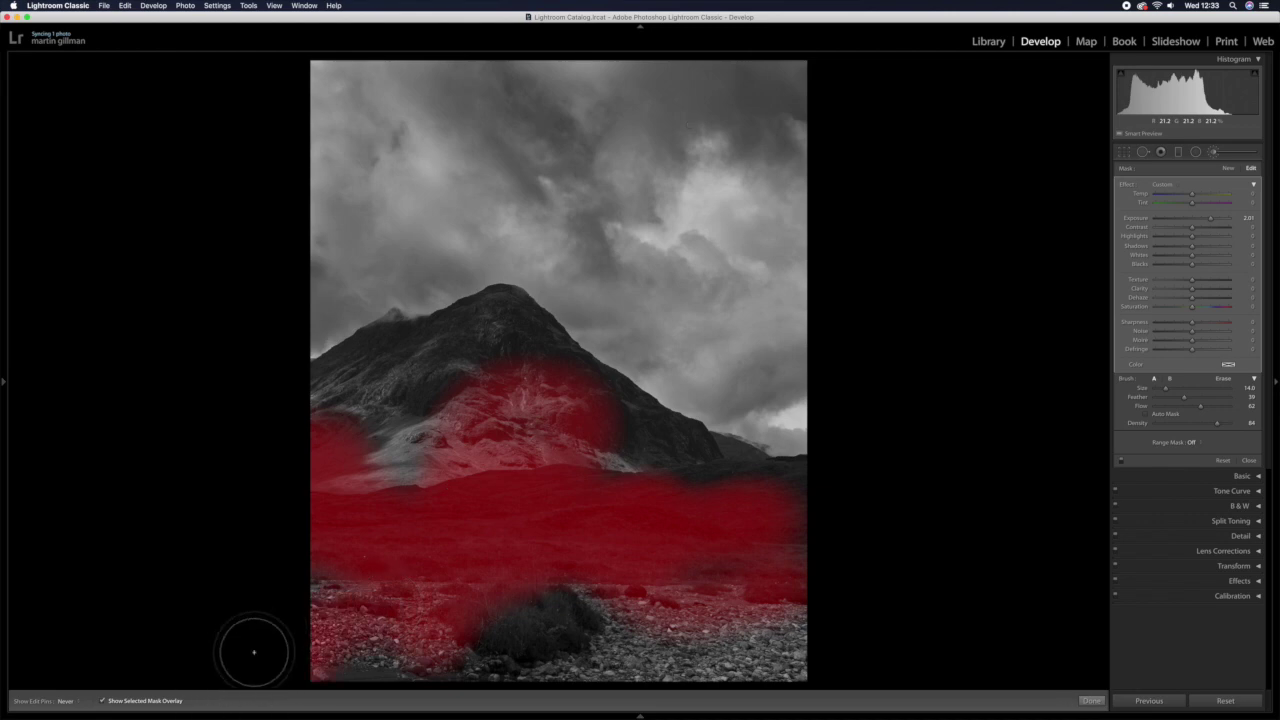
- Paint the brightening mask over the bottom bush, the lower-right rocks and the left mountain slope
{"action": "mouse_move", "coordinate": [470, 632]}
{"action": "left_mouse_down"}
{"action": "mouse_move", "coordinate": [545, 640]}
{"action": "mouse_move", "coordinate": [560, 655]}
{"action": "left_mouse_up"}
{"action": "left_click_drag", "start_coordinate": [800, 645], "coordinate": [772, 580]}
{"action": "mouse_move", "coordinate": [363, 465]}
{"action": "left_mouse_down"}
{"action": "mouse_move", "coordinate": [415, 400]}
{"action": "mouse_move", "coordinate": [330, 440]}
{"action": "mouse_move", "coordinate": [495, 360]}
{"action": "mouse_move", "coordinate": [671, 517]}
{"action": "mouse_move", "coordinate": [663, 486]}
{"action": "mouse_move", "coordinate": [849, 534]}
{"action": "left_mouse_up"}
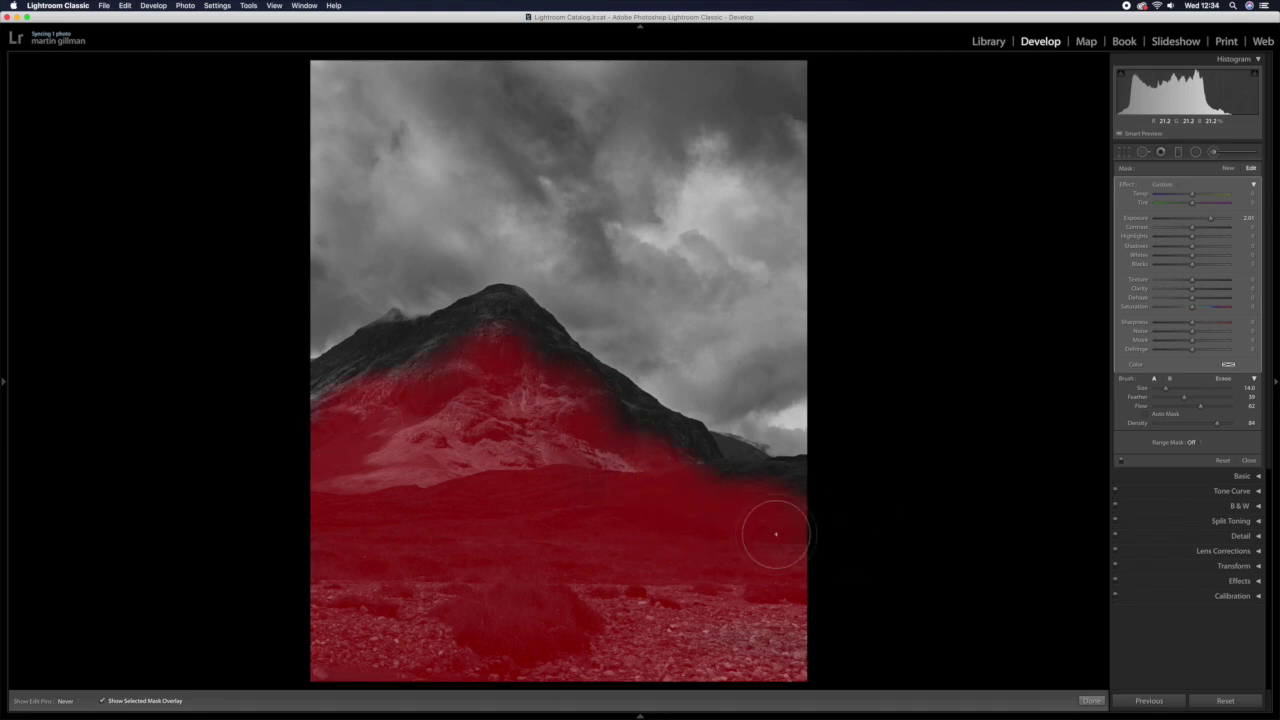
- Extend the mask onto the upper-left ridge and hide the red mask overlay
{"action": "key", "text": "h"}
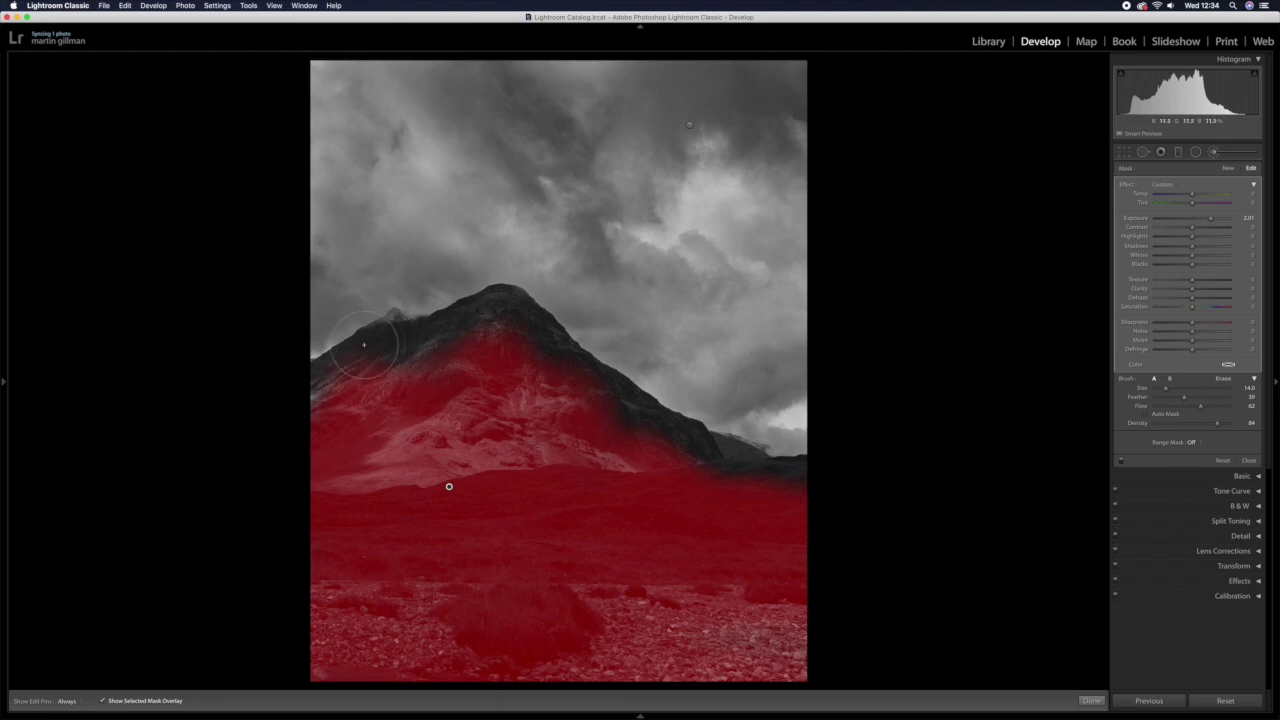
{"action": "key", "text": "h"}
{"action": "mouse_move", "coordinate": [367, 350]}
{"action": "left_mouse_down"}
{"action": "mouse_move", "coordinate": [321, 385]}
{"action": "mouse_move", "coordinate": [520, 320]}
{"action": "mouse_move", "coordinate": [562, 372]}
{"action": "mouse_move", "coordinate": [593, 379]}
{"action": "mouse_move", "coordinate": [616, 422]}
{"action": "mouse_move", "coordinate": [789, 494]}
{"action": "left_mouse_up"}
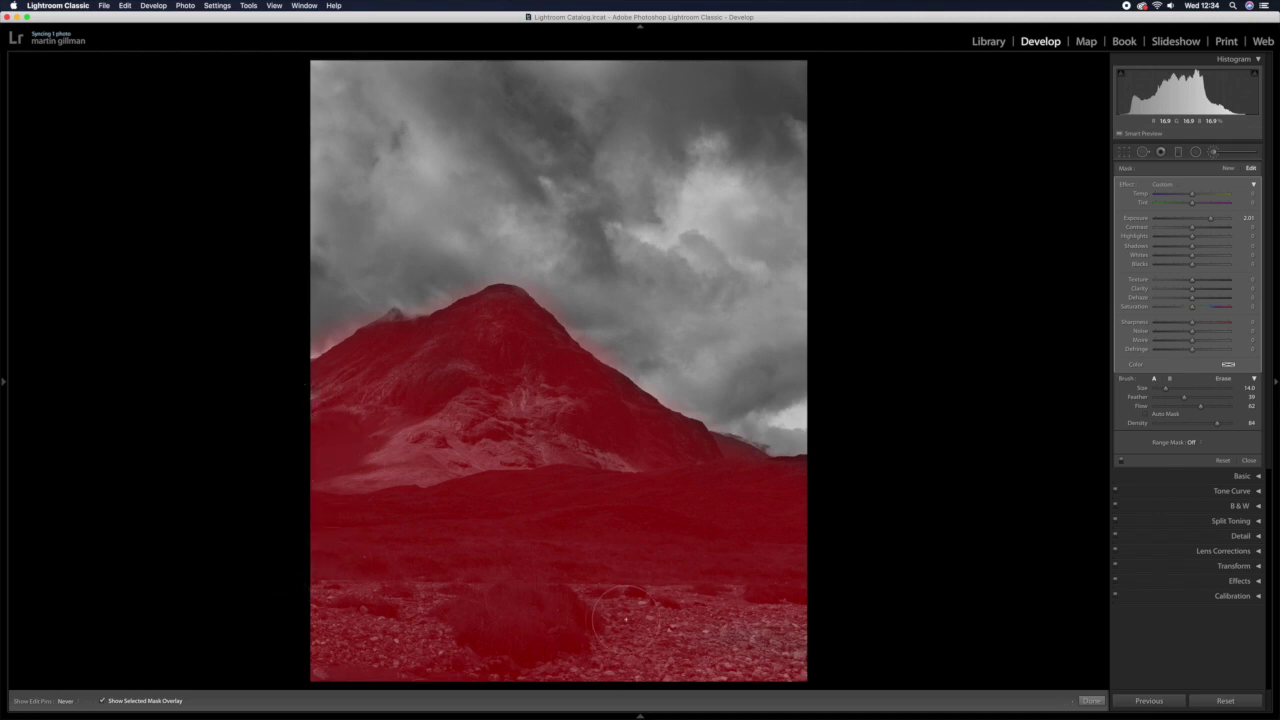
{"action": "key", "text": "h"}
{"action": "key", "text": "o"}
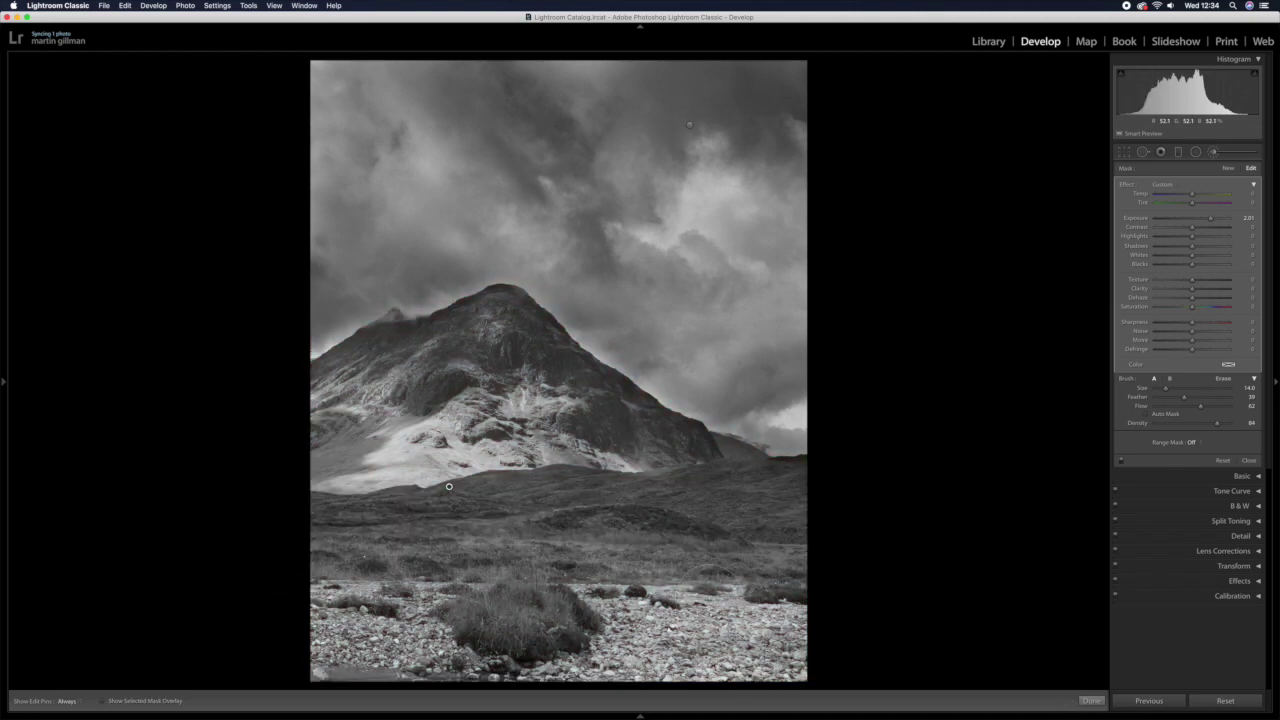
- Lower the mountain brush's exposure to +0.31 and close the adjustment brush
{"action": "left_click_drag", "start_coordinate": [1210, 222], "coordinate": [1194, 224]}
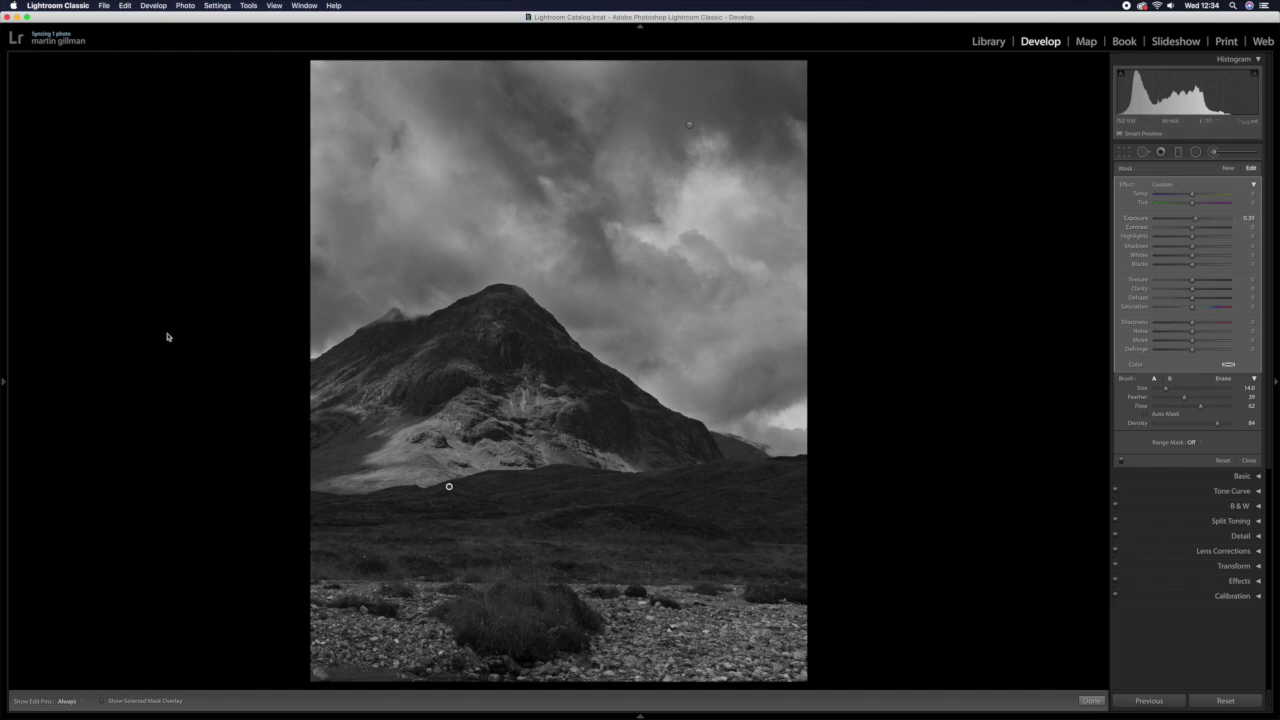
{"action": "left_click", "coordinate": [1250, 460]}
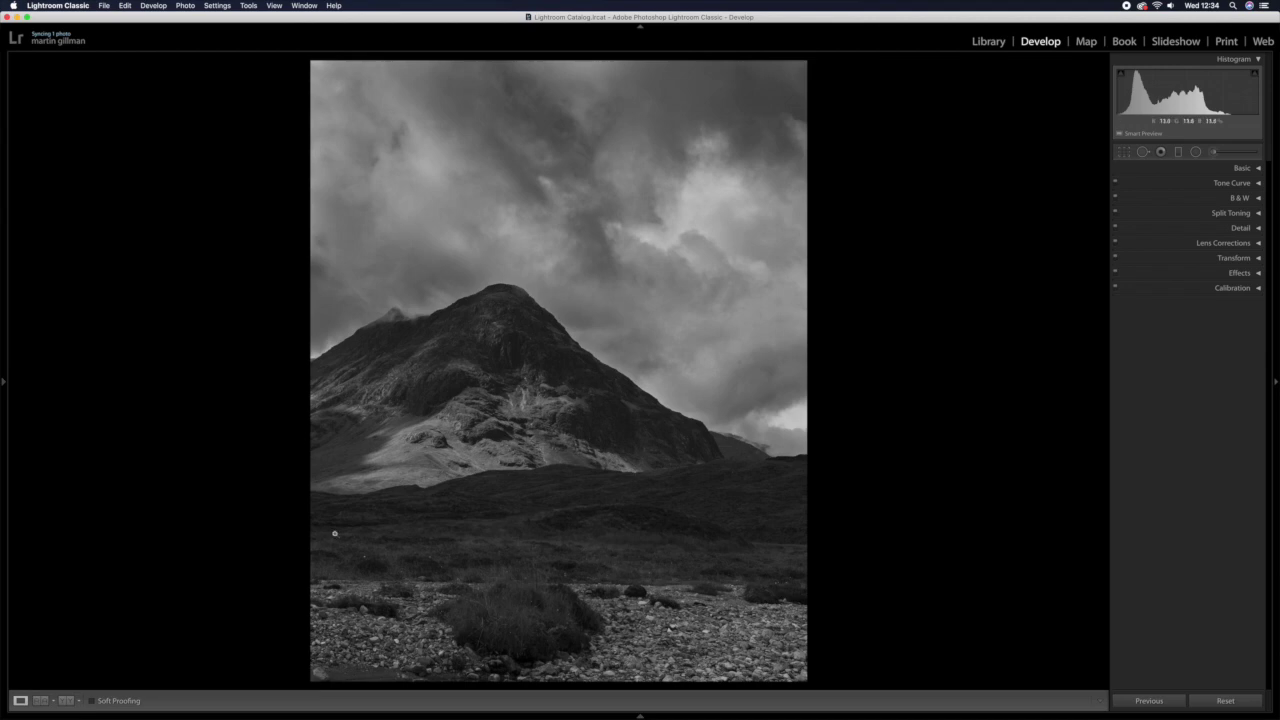
- Crop to a 1 x 1 square, trimming the rocky foreground off the bottom
{"action": "left_click", "coordinate": [1131, 154]}
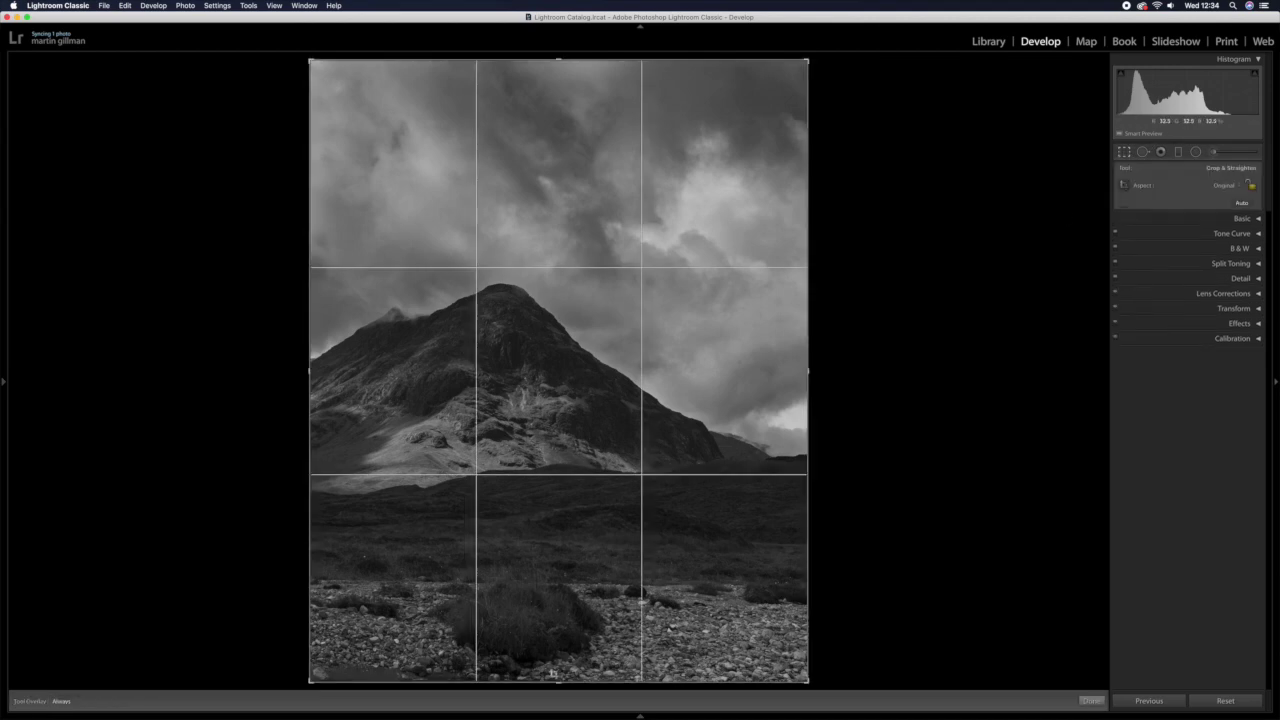
{"action": "left_click_drag", "start_coordinate": [554, 683], "coordinate": [558, 618]}
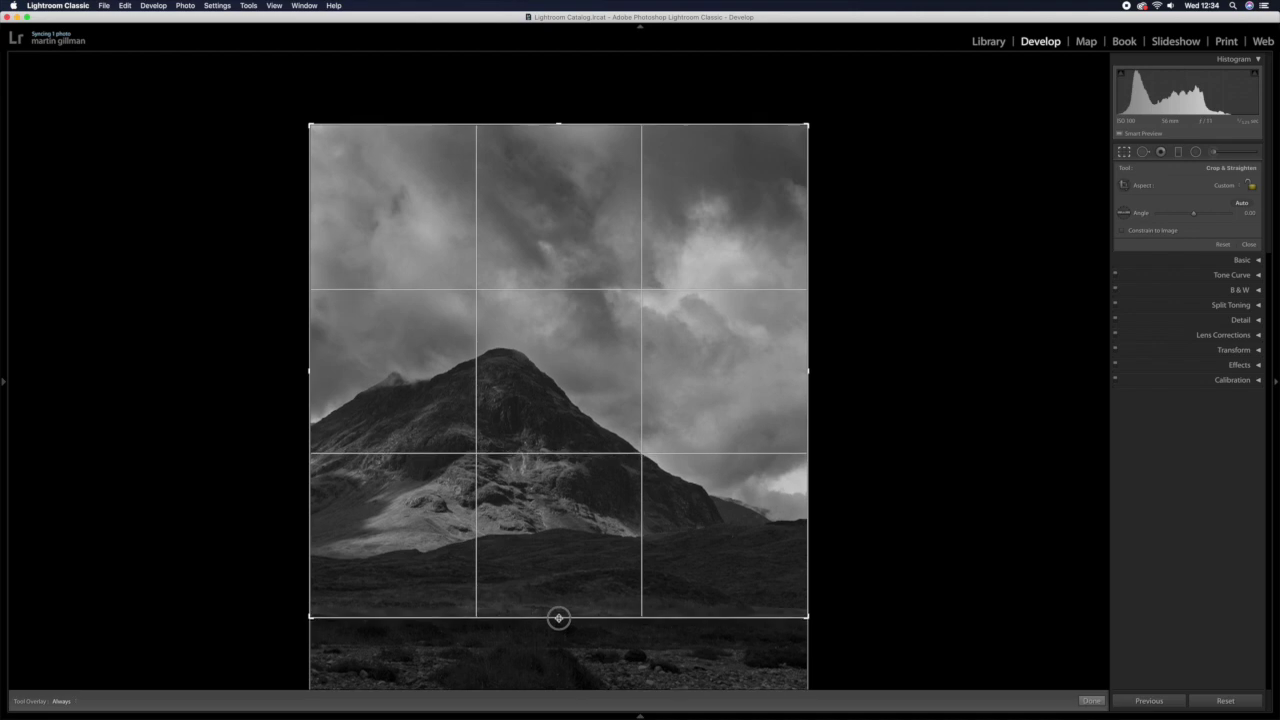
{"action": "left_click", "coordinate": [1230, 186]}
{"action": "left_click", "coordinate": [1225, 196]}
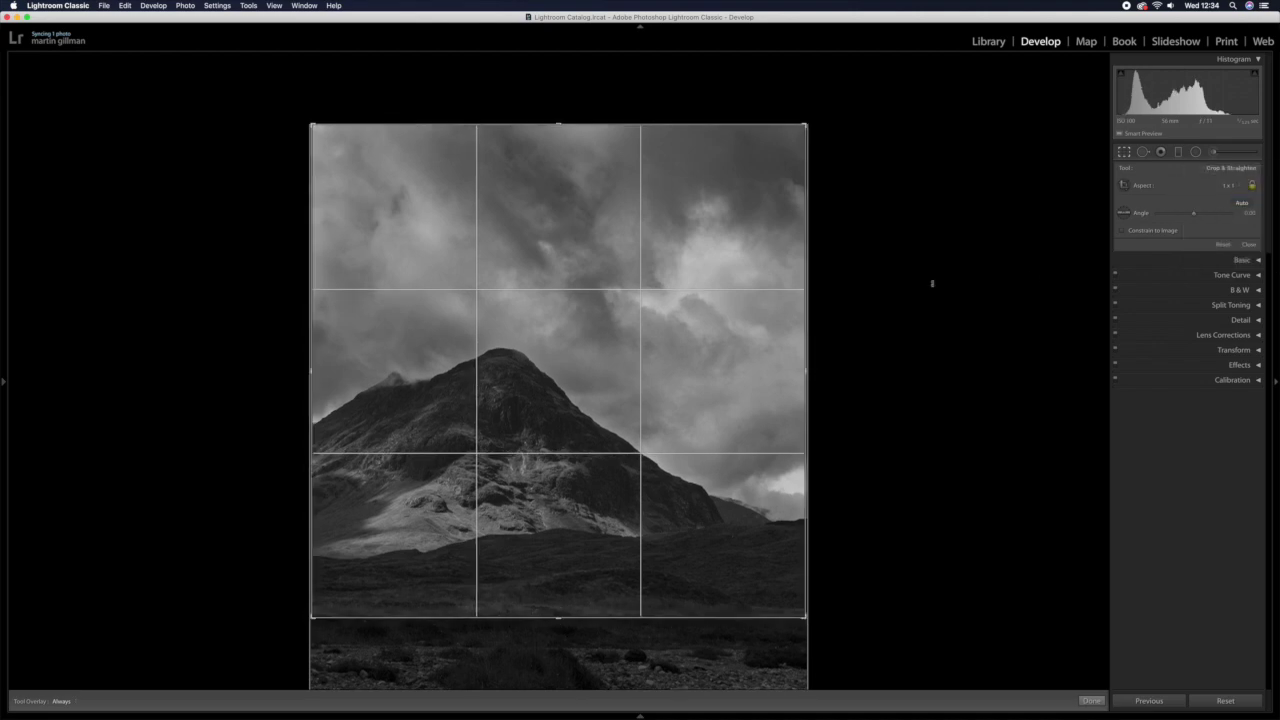
{"action": "key", "text": "Return"}
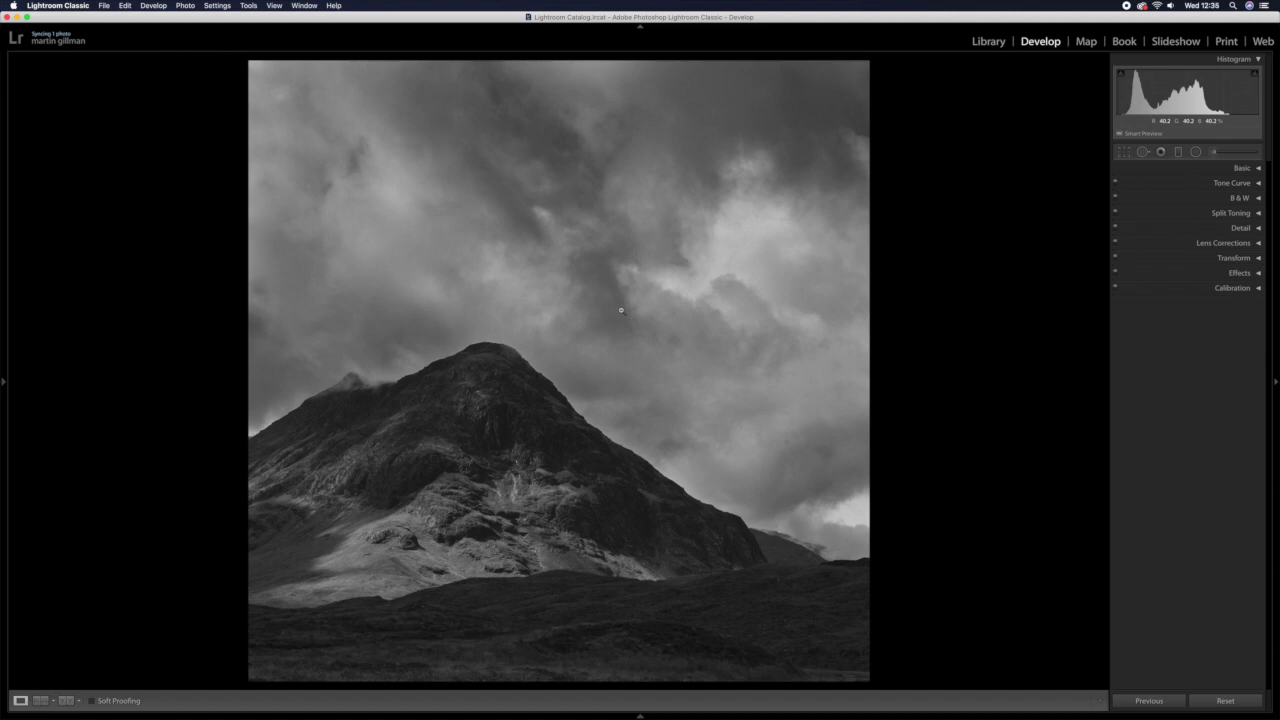
- Show the original colour photo beside the black-and-white edit in Before & After view
{"action": "key", "text": "y"}
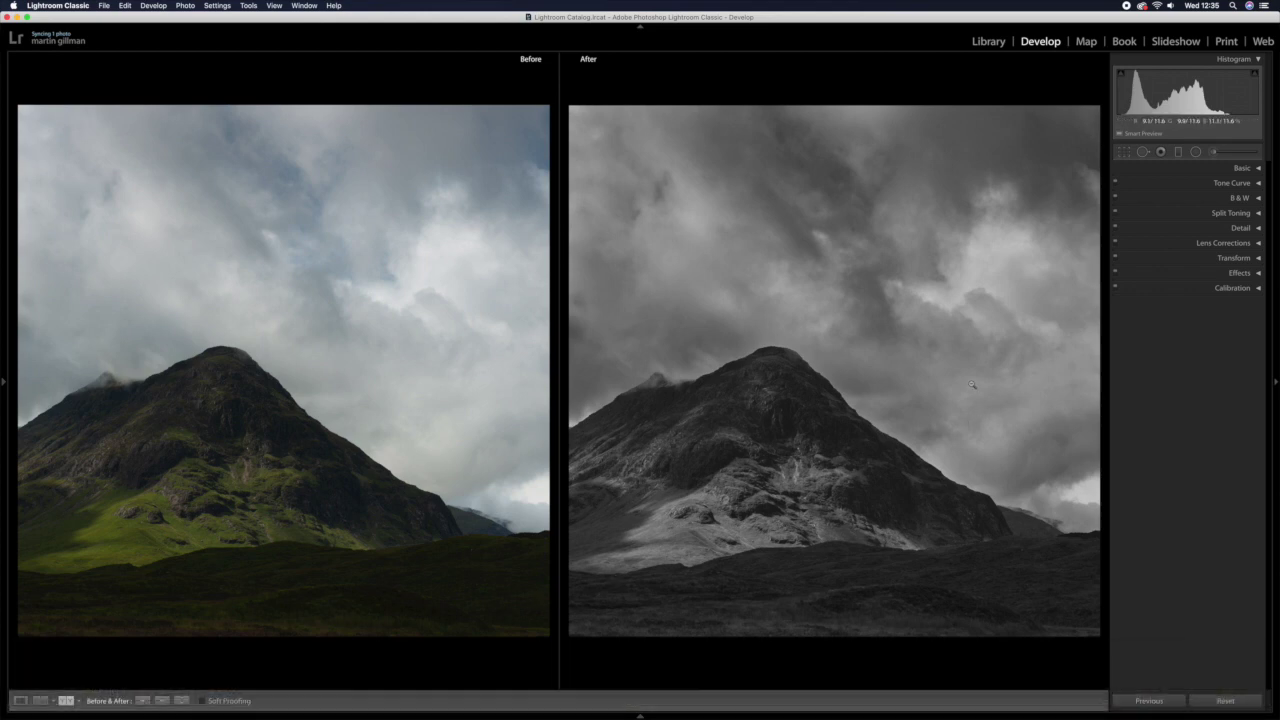
- Return to the single Loupe view of the black-and-white square crop
{"action": "key", "text": "y"}
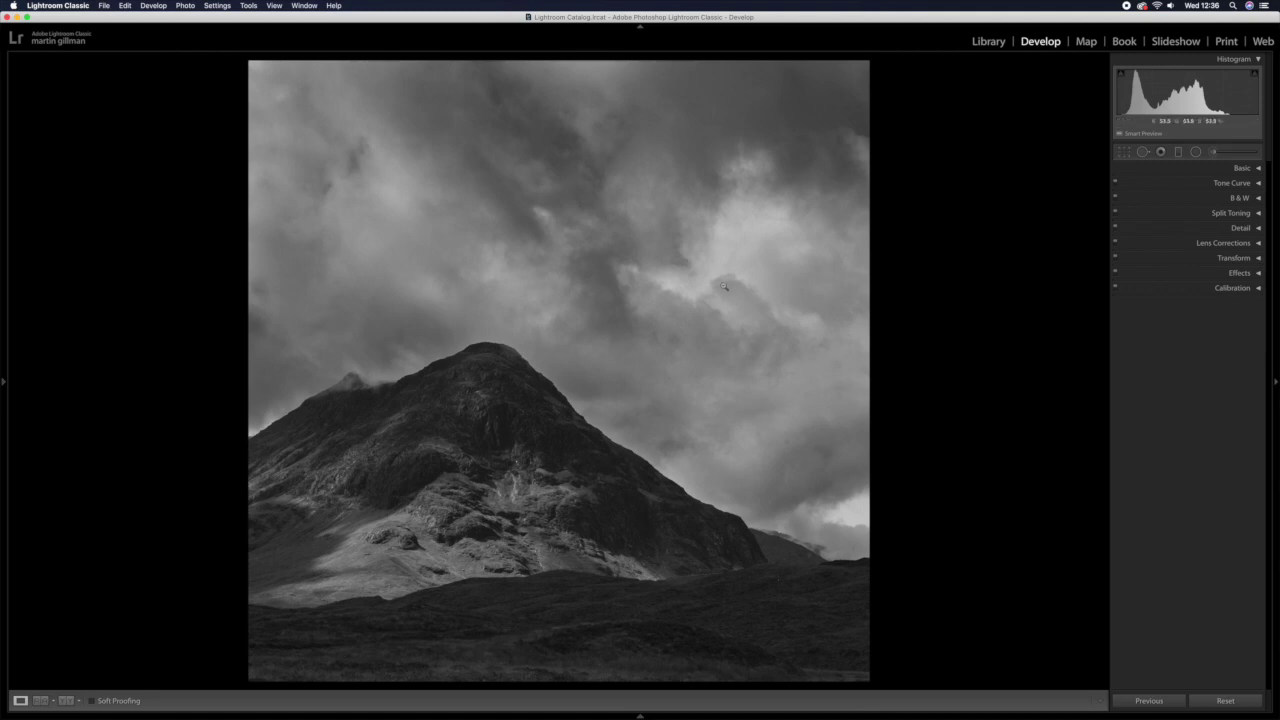
{"action": "key", "text": "y"}
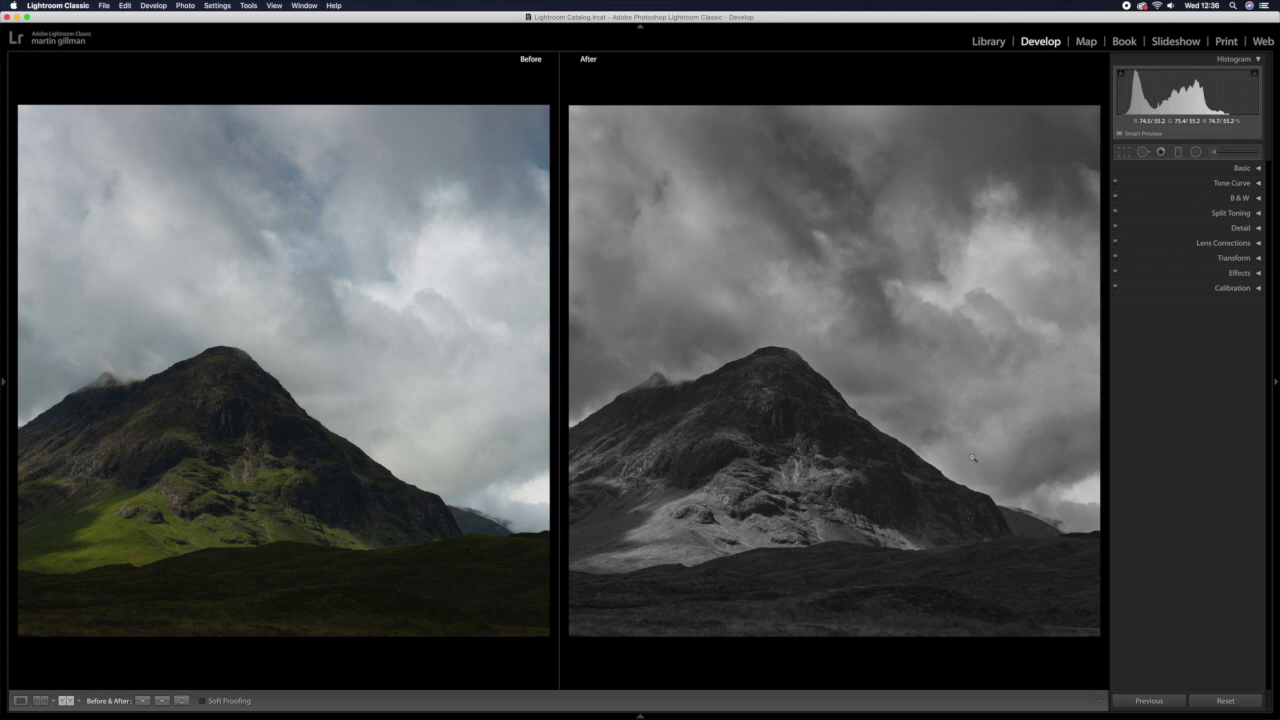
{"action": "key", "text": "y"}
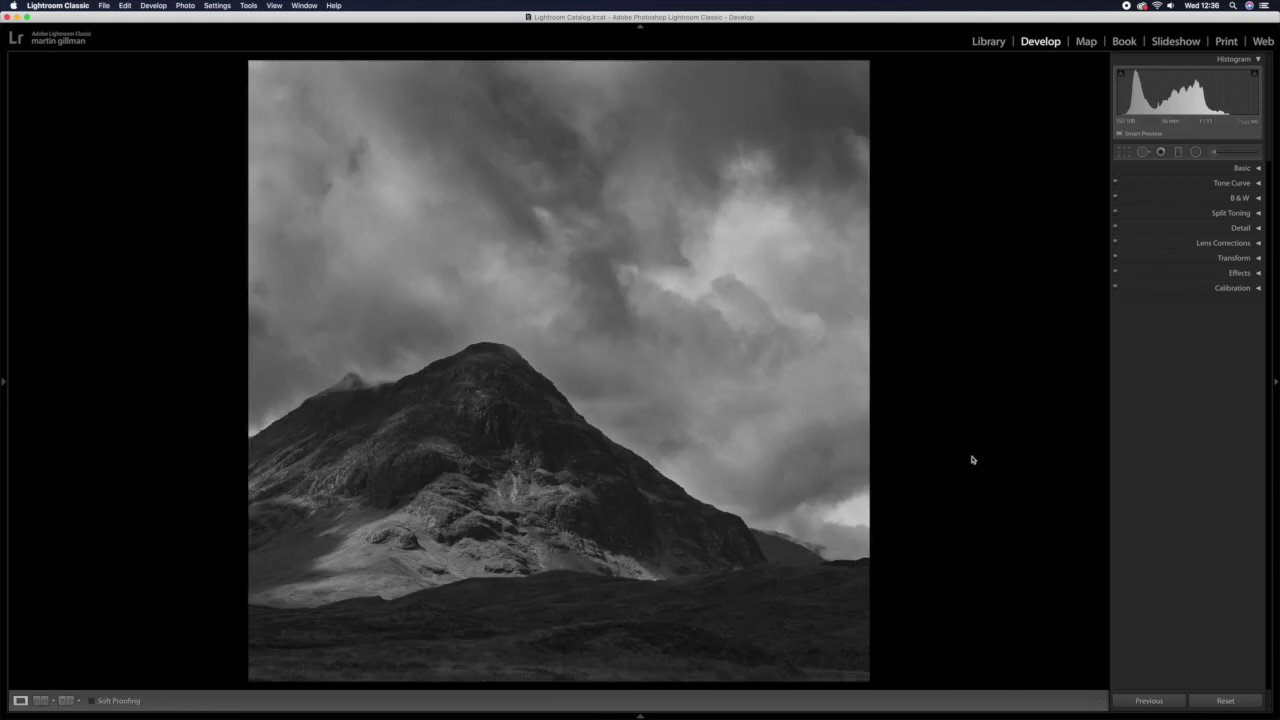